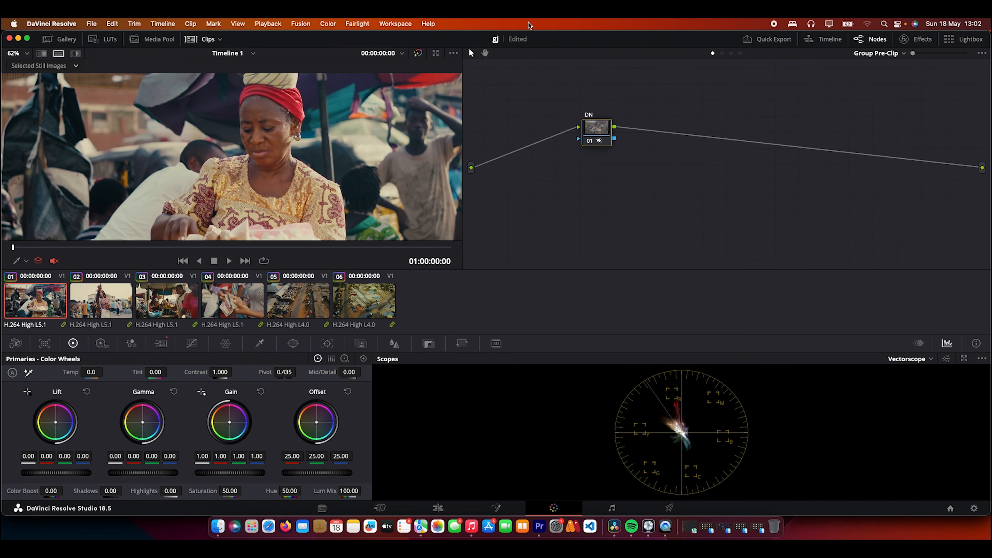
Step: Disable the DN node in the group pre-clip graph and switch to the clip-level node graph
{"action": "left_click", "coordinate": [590, 142]}
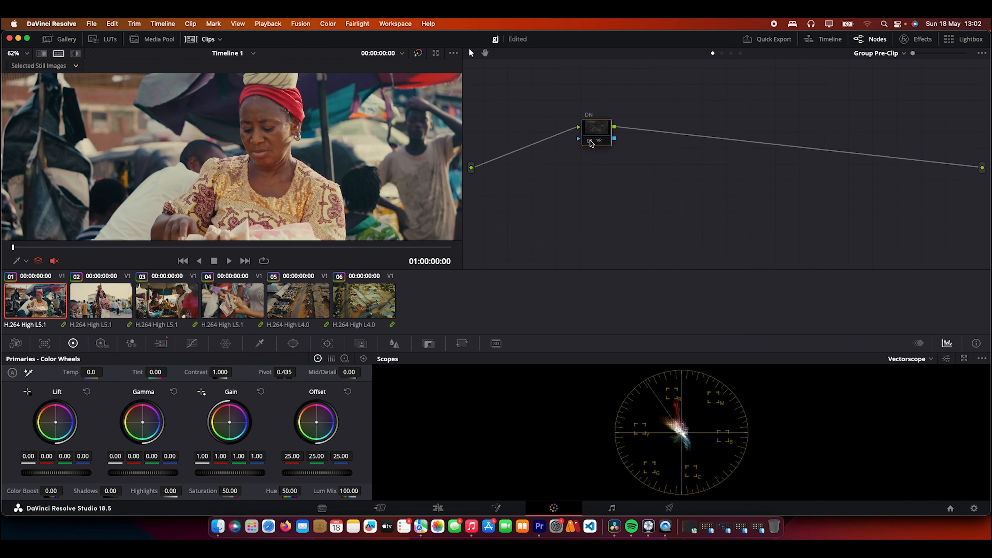
{"action": "left_click", "coordinate": [721, 53]}
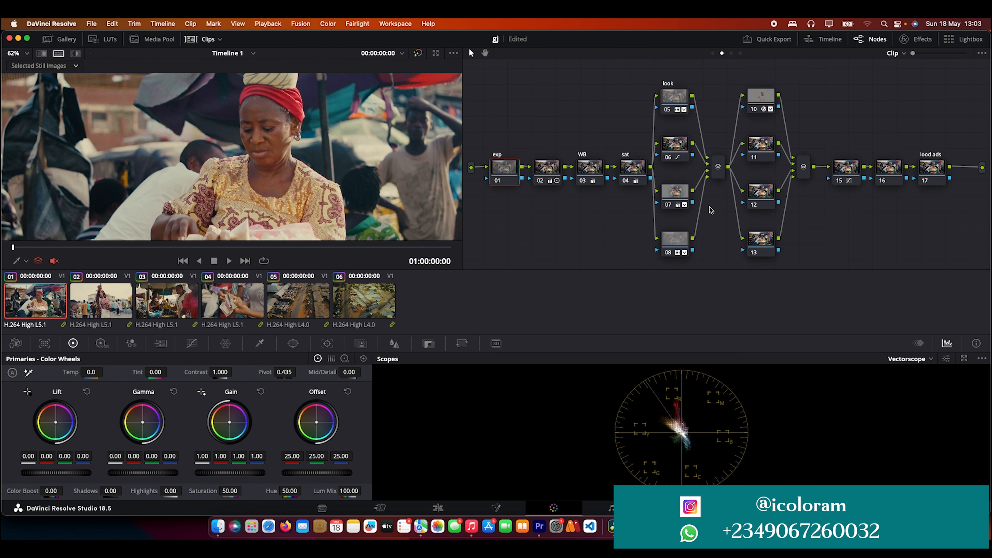
{"action": "left_click", "coordinate": [882, 173]}
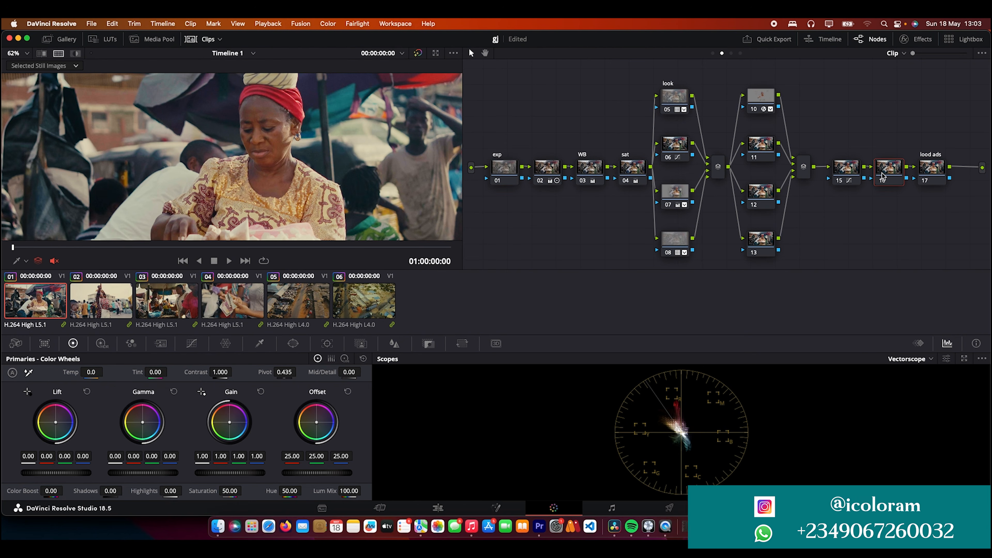
{"action": "left_click", "coordinate": [760, 191]}
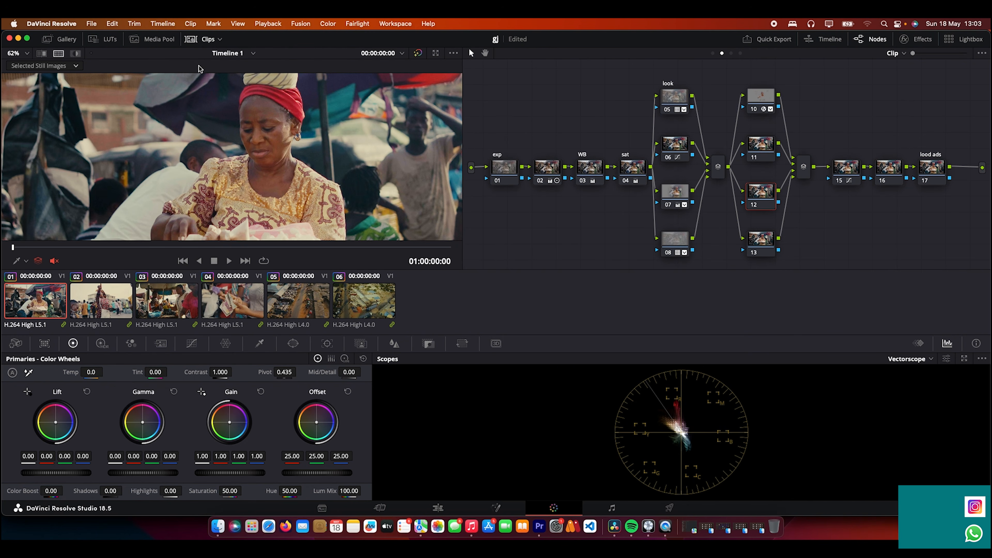
Step: Enlarge the viewer by hiding the clip thumbnails and widening it, and disable all nodes of the clip grade
{"action": "left_click", "coordinate": [202, 41]}
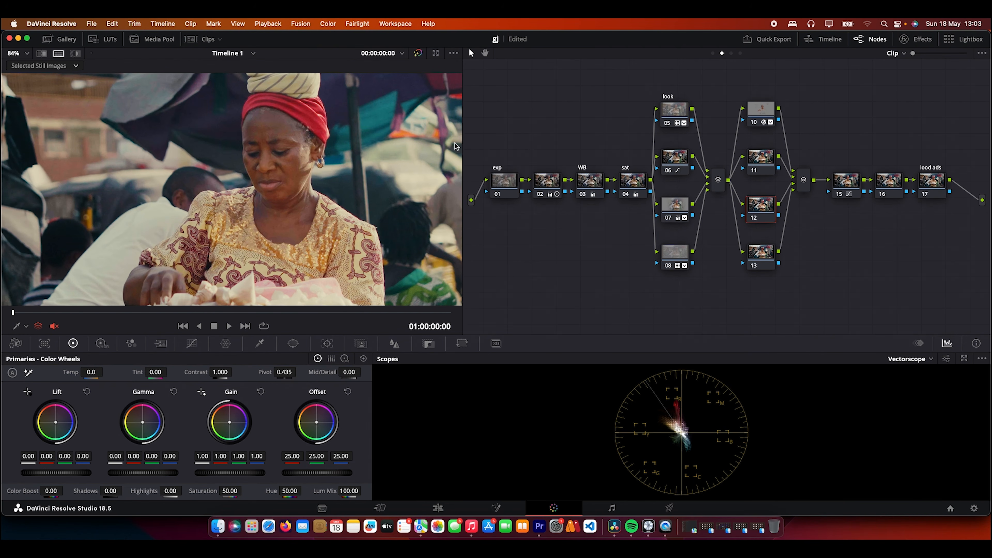
{"action": "left_click_drag", "start_coordinate": [463, 137], "coordinate": [588, 137]}
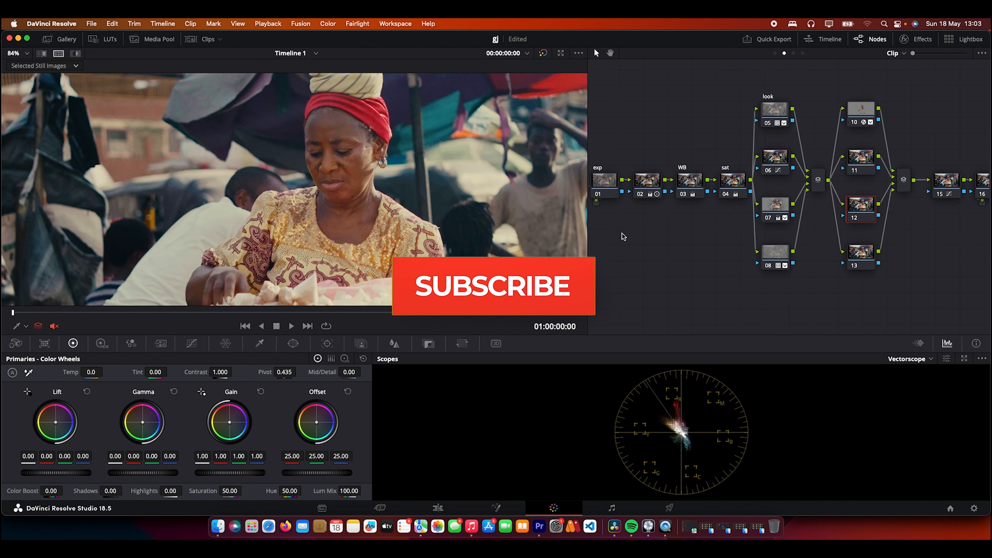
{"action": "key", "text": "alt+d"}
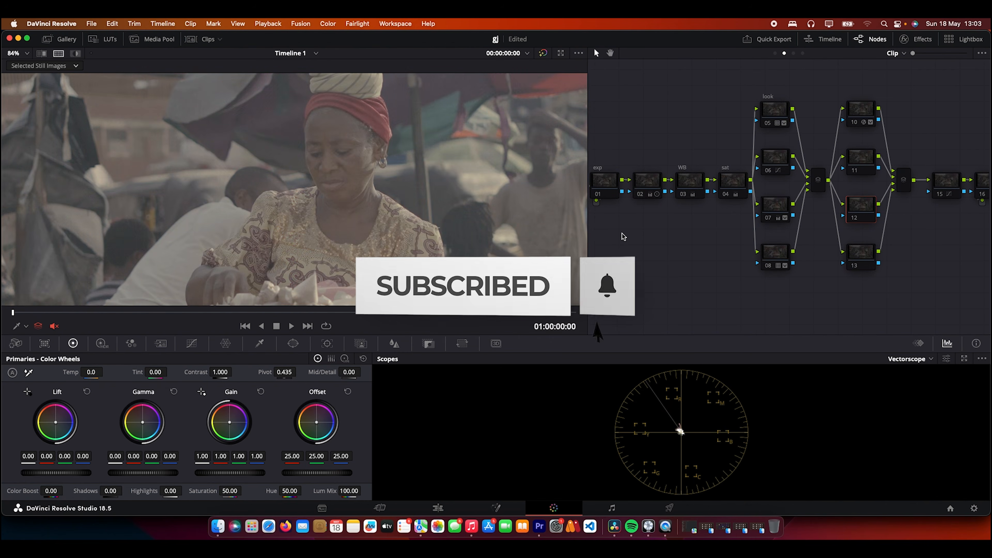
Step: Label node 02 as PR and enable it
{"action": "left_click", "coordinate": [657, 180]}
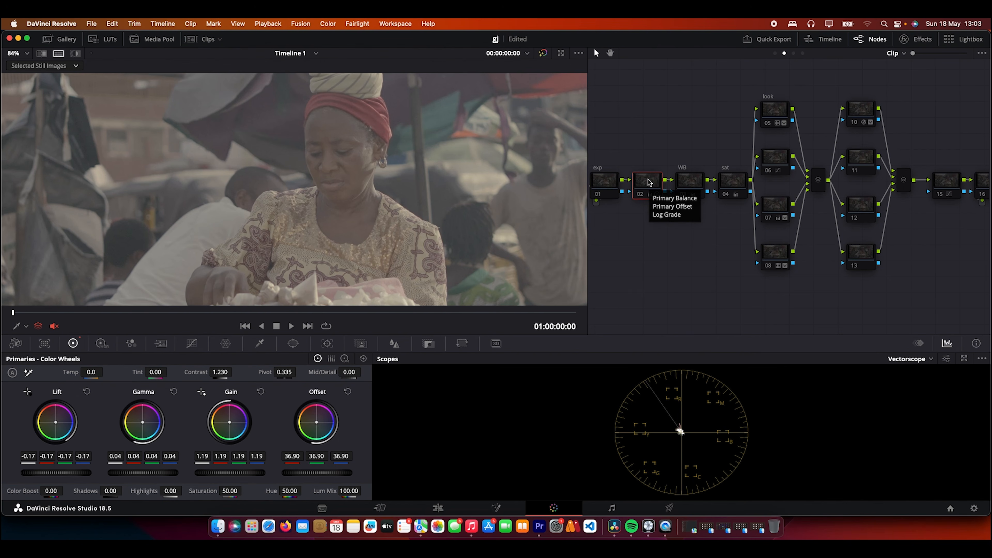
{"action": "double_click", "coordinate": [648, 183]}
{"action": "type", "text": "pr"}
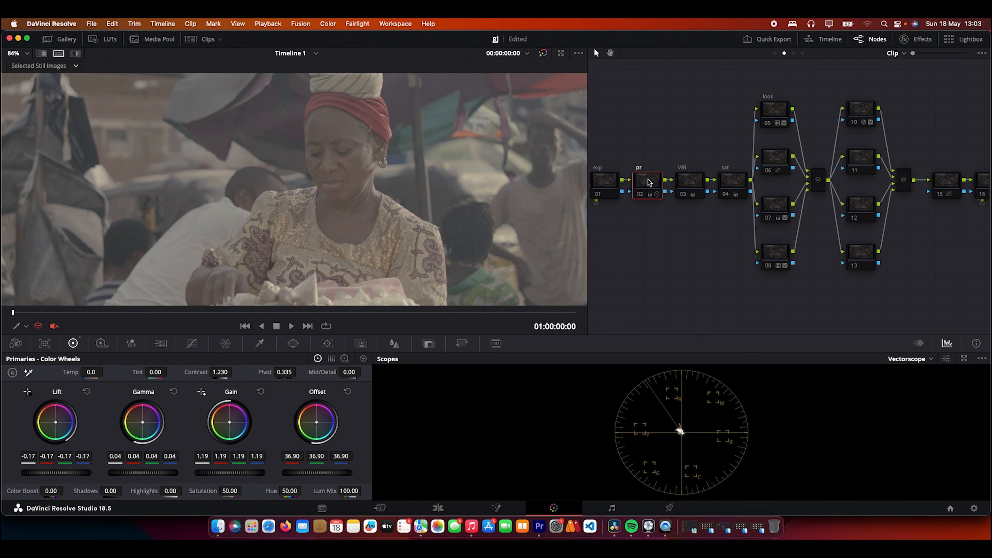
{"action": "key", "text": "BackSpace"}
{"action": "key", "text": "BackSpace"}
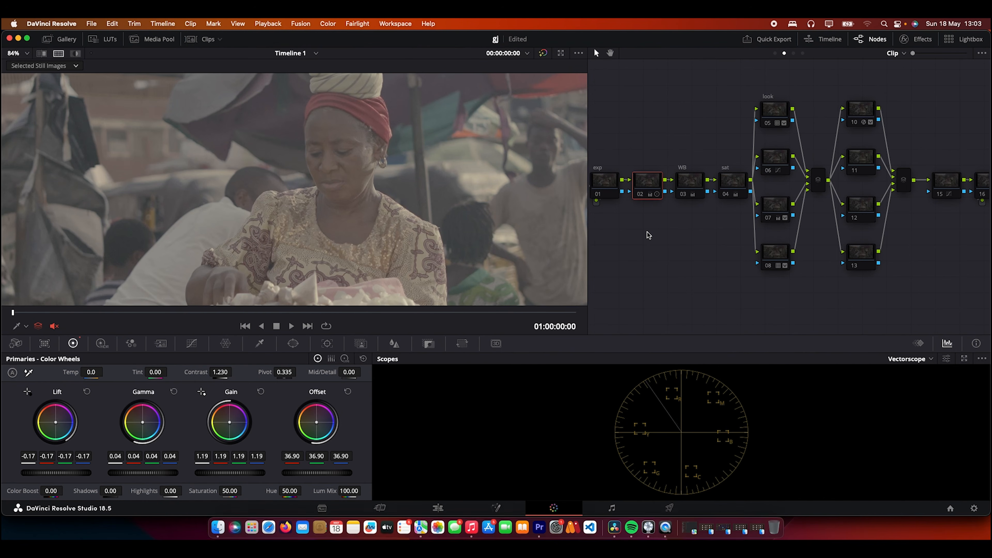
{"action": "type", "text": "p"}
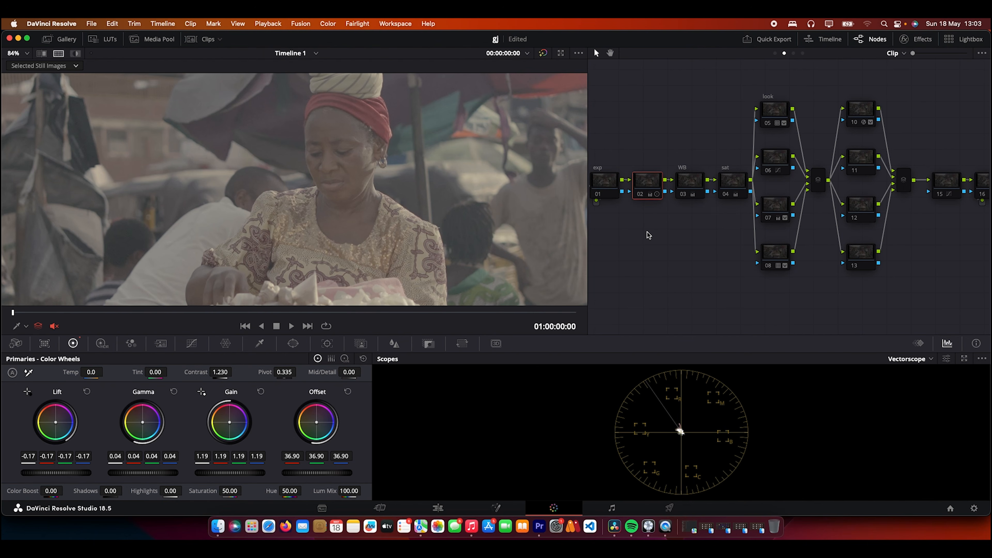
{"action": "type", "text": "PR"}
{"action": "key", "text": "Return"}
{"action": "left_click", "coordinate": [642, 194]}
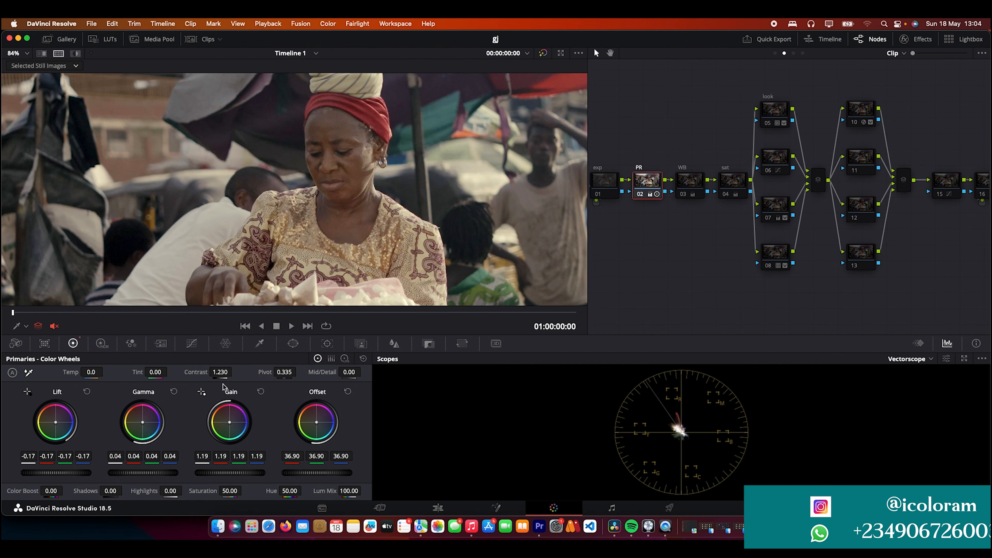
Step: Show the whole frame in the viewer and move the playhead to 01:00:09:06
{"action": "scroll", "coordinate": [240, 212], "scroll_direction": "down", "scroll_amount": 5}
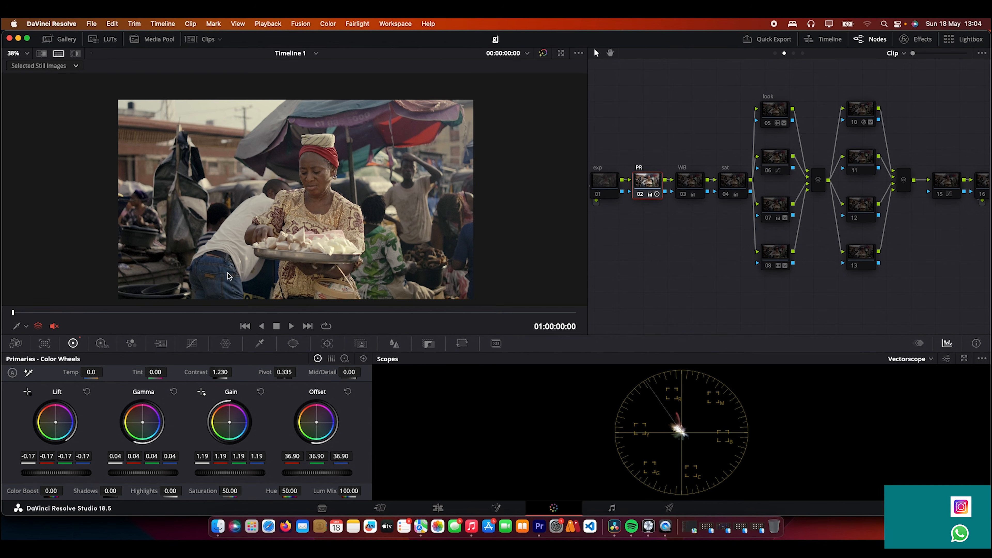
{"action": "left_click", "coordinate": [233, 313]}
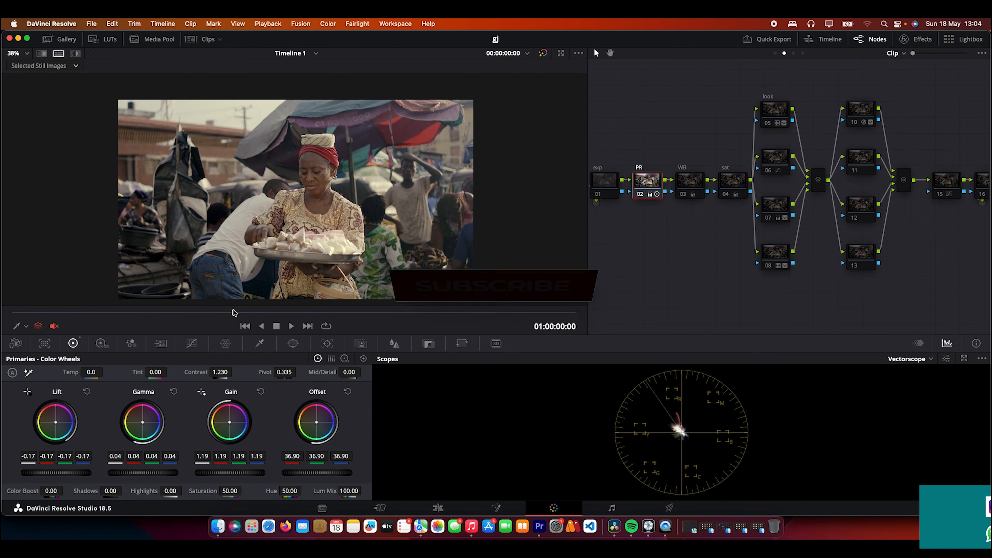
{"action": "left_click", "coordinate": [396, 312]}
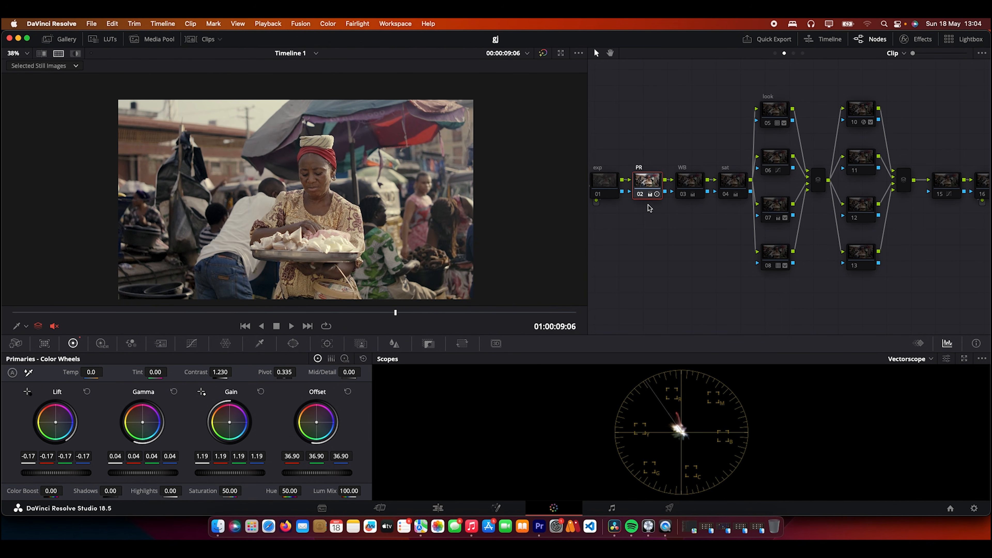
Step: Enable the WB node and check the white-balanced image in full screen
{"action": "left_click", "coordinate": [698, 180]}
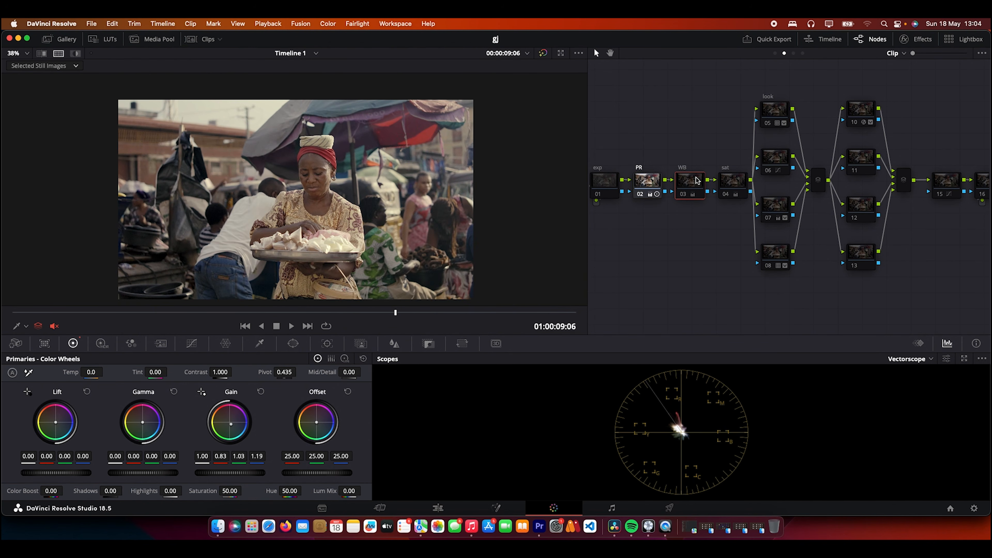
{"action": "left_click", "coordinate": [682, 194]}
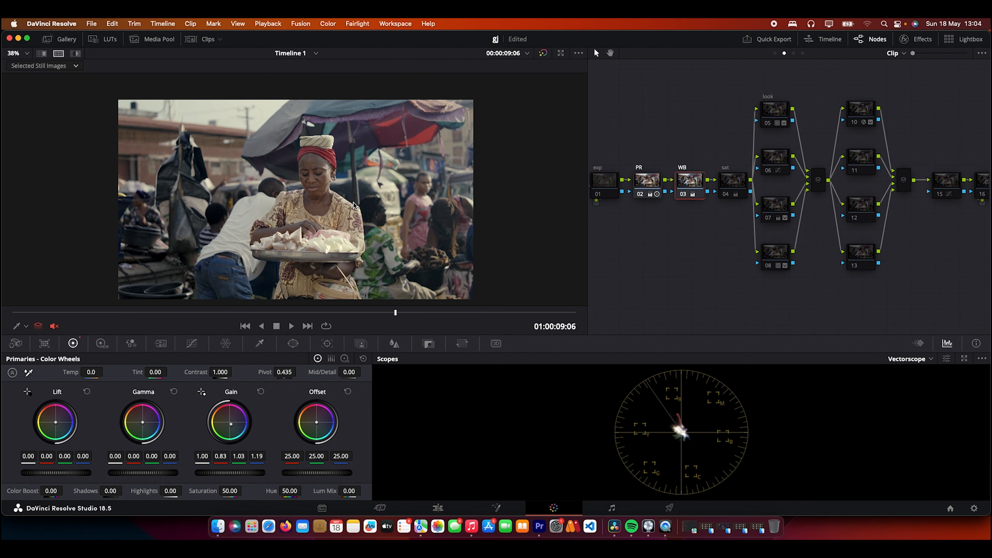
{"action": "key", "text": "super+f"}
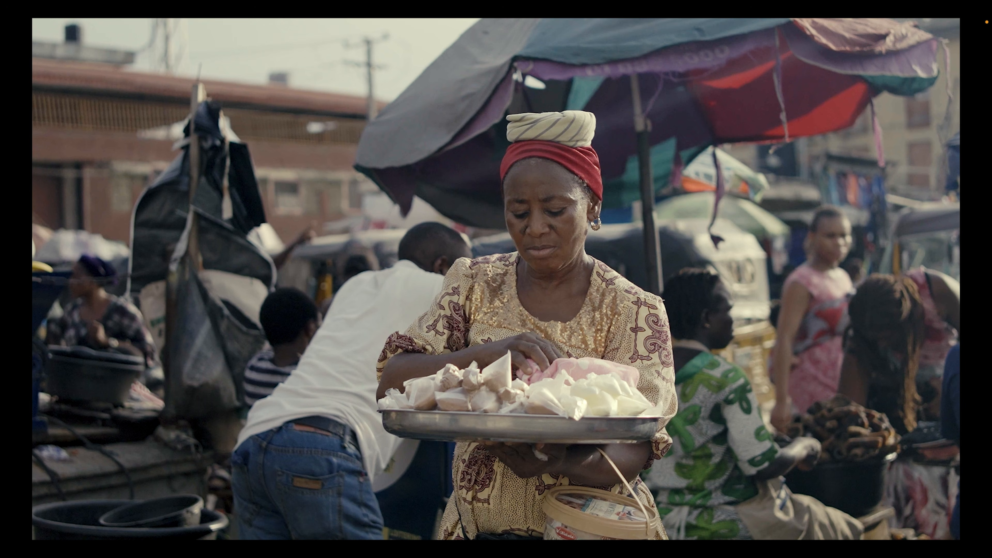
{"action": "key", "text": "super+f"}
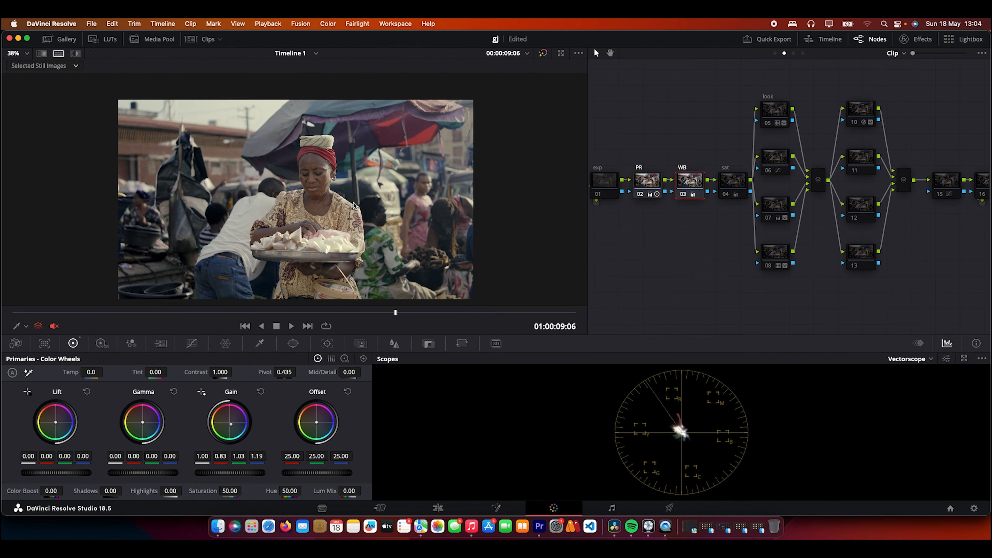
Step: Enable the sat node
{"action": "left_click", "coordinate": [727, 181]}
{"action": "key", "text": "super+d"}
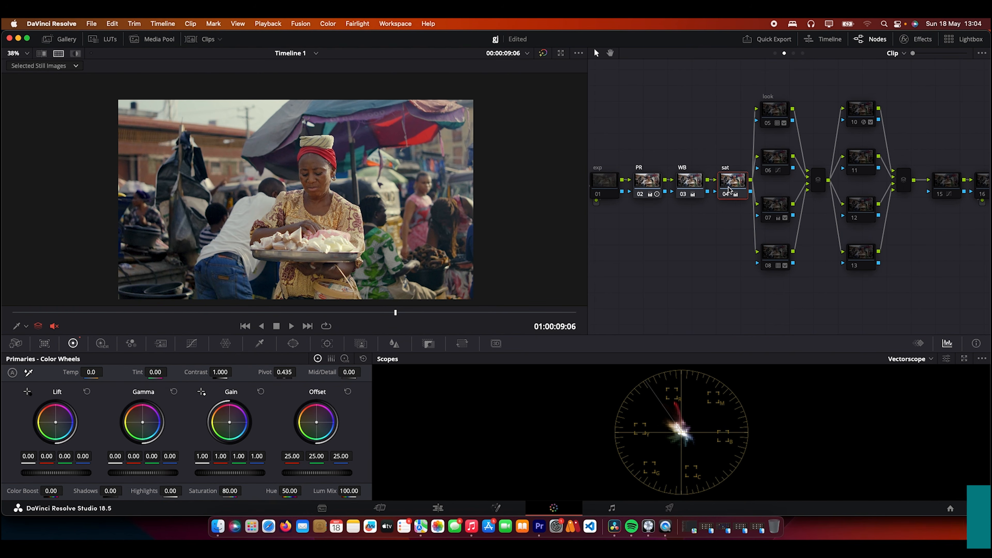
{"action": "right_click", "coordinate": [728, 190]}
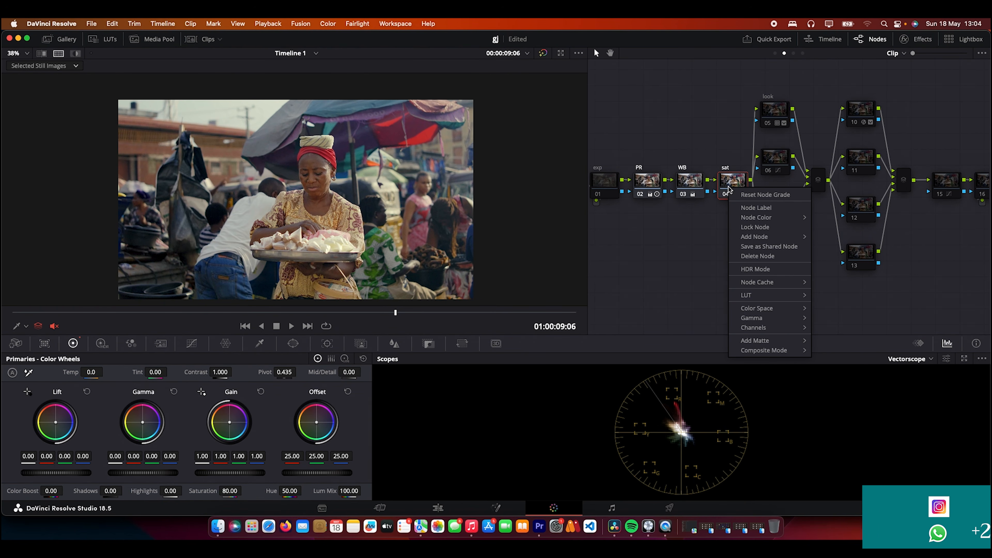
{"action": "left_click", "coordinate": [590, 242]}
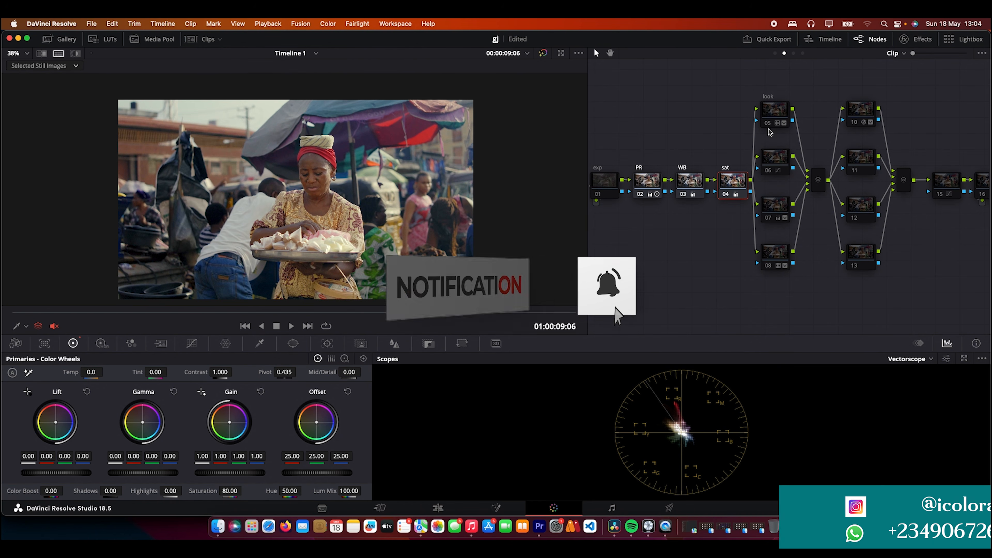
Step: Enable the look node and inspect which Film Looks LUT is assigned to it
{"action": "left_click", "coordinate": [770, 116]}
{"action": "mouse_move", "coordinate": [767, 123]}
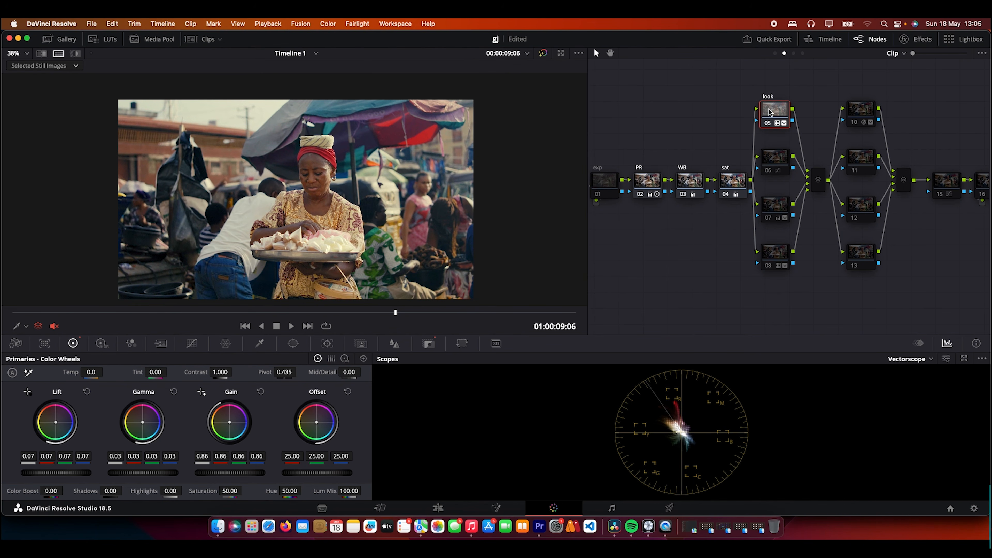
{"action": "right_click", "coordinate": [768, 112]}
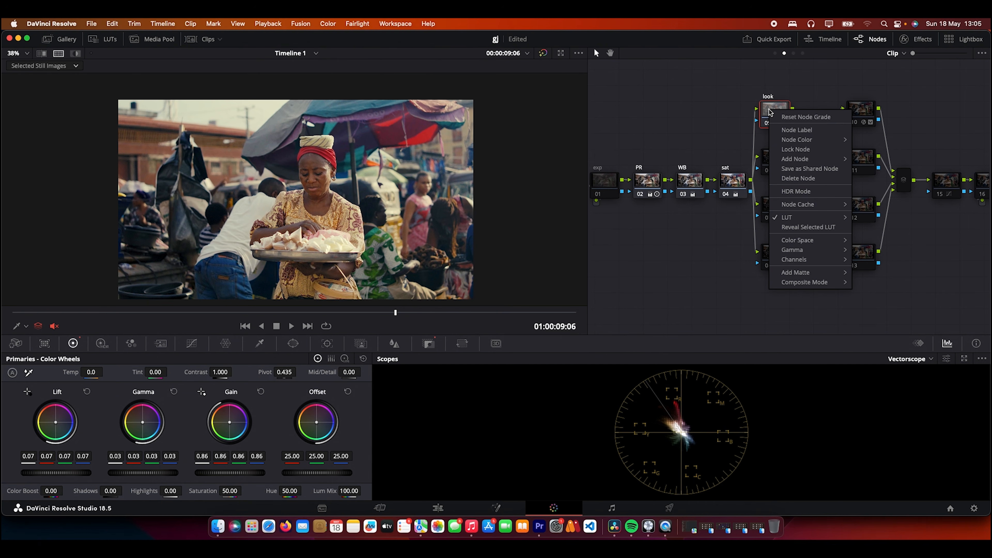
{"action": "mouse_move", "coordinate": [774, 218]}
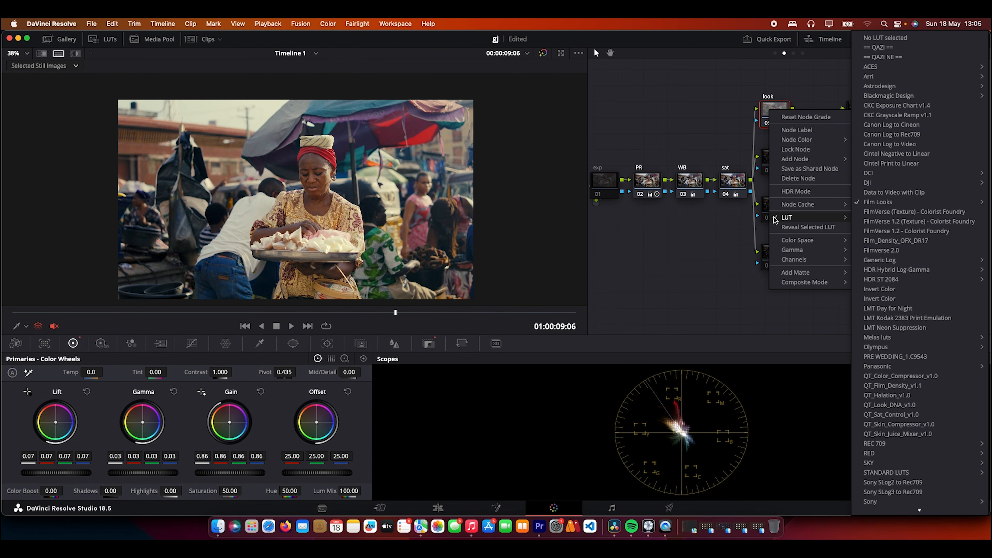
{"action": "mouse_move", "coordinate": [873, 206]}
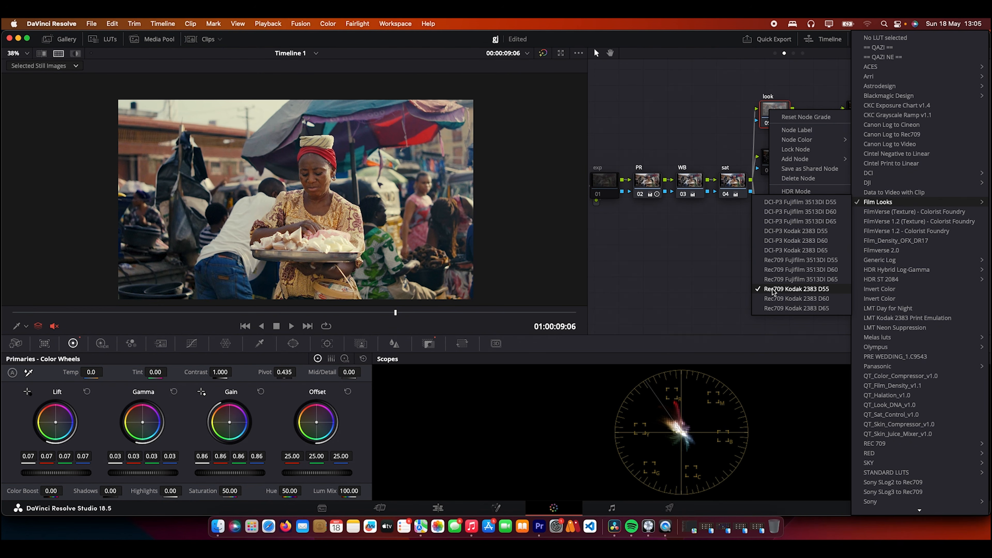
Step: Locate the Rec709 Kodak 2383 D55 LUT in the Film Looks library and view the look node's key output settings
{"action": "left_click", "coordinate": [105, 41]}
{"action": "left_click", "coordinate": [104, 40]}
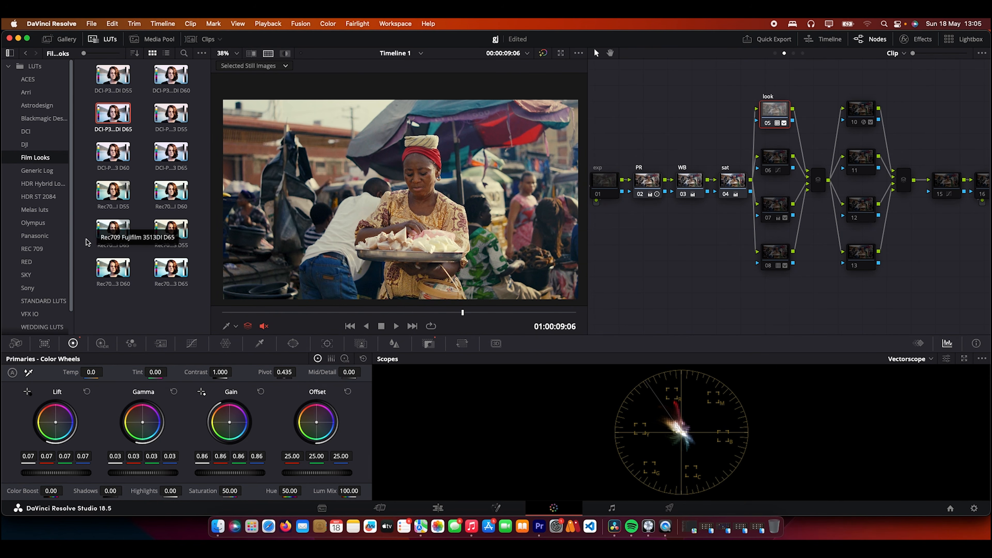
{"action": "left_click", "coordinate": [158, 228]}
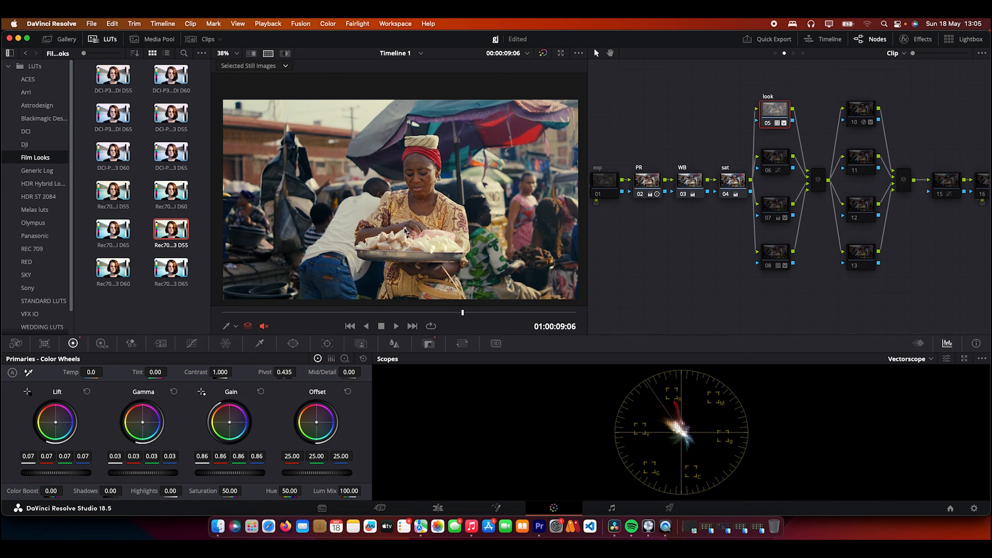
{"action": "left_click", "coordinate": [430, 344]}
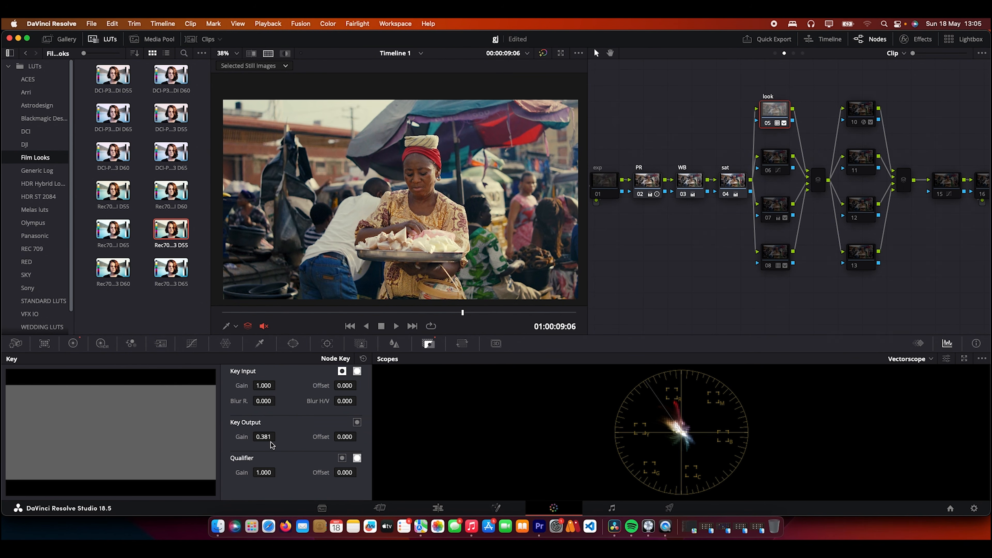
Step: Enable node 06 below the look node and check the image in full screen
{"action": "left_click", "coordinate": [773, 161]}
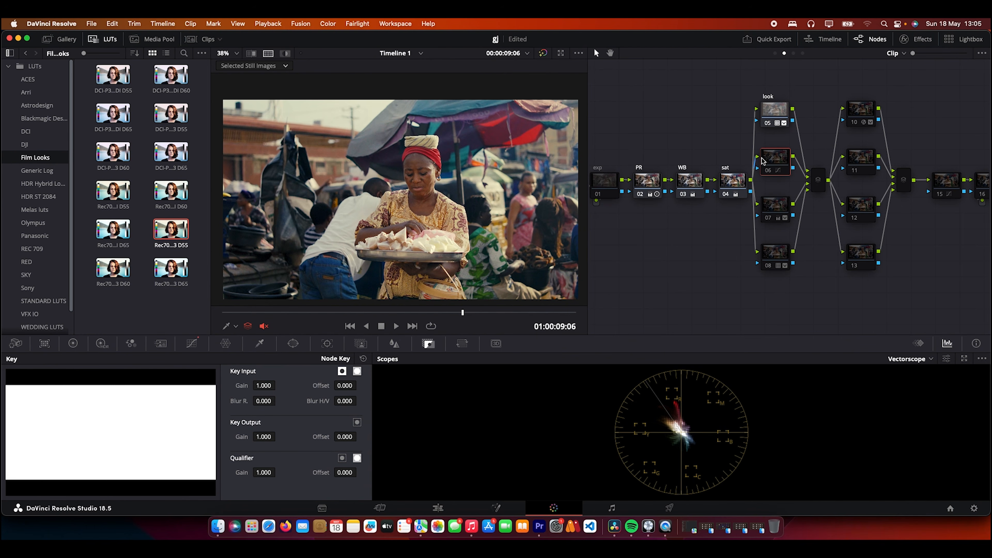
{"action": "left_click", "coordinate": [768, 170]}
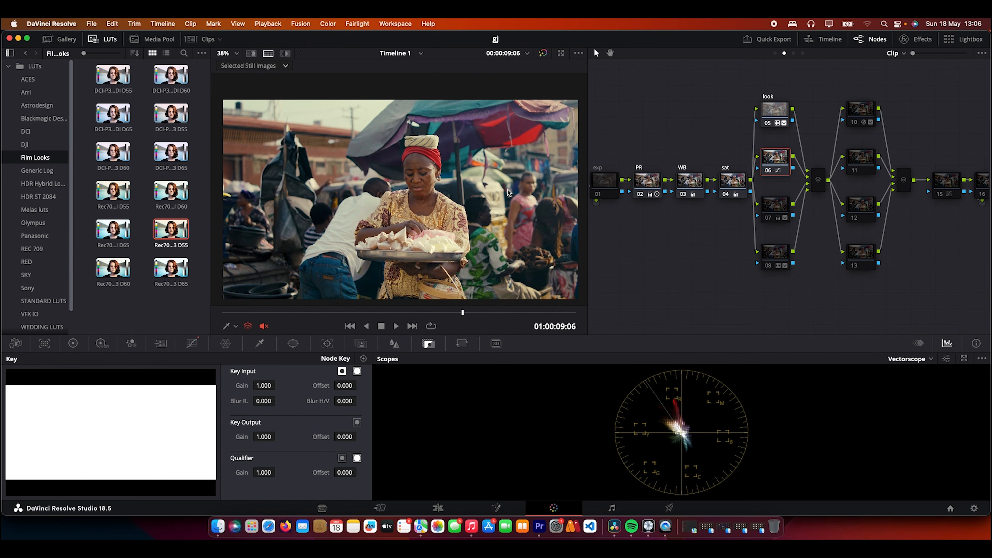
{"action": "key", "text": "cmd+f"}
{"action": "key", "text": "super+f"}
Step: Turn off the circle window on node 07 and look at the node's HSL qualifier settings
{"action": "left_click", "coordinate": [768, 208]}
{"action": "left_click", "coordinate": [294, 346]}
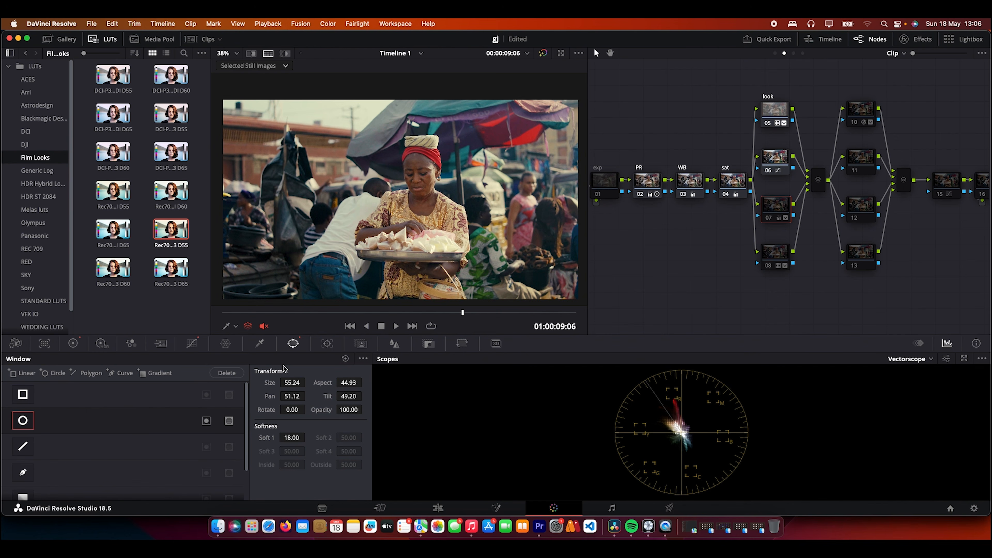
{"action": "left_click", "coordinate": [20, 421]}
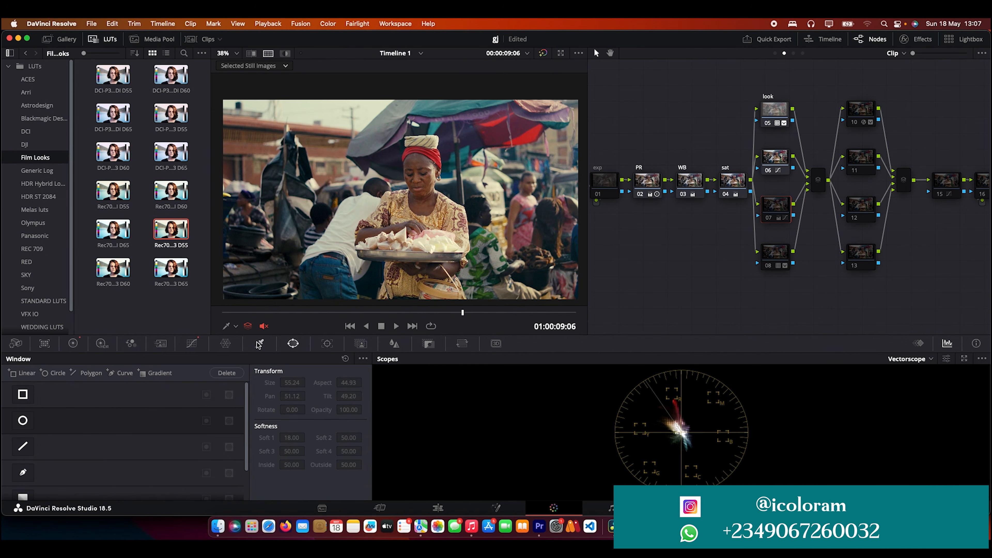
{"action": "left_click", "coordinate": [258, 344]}
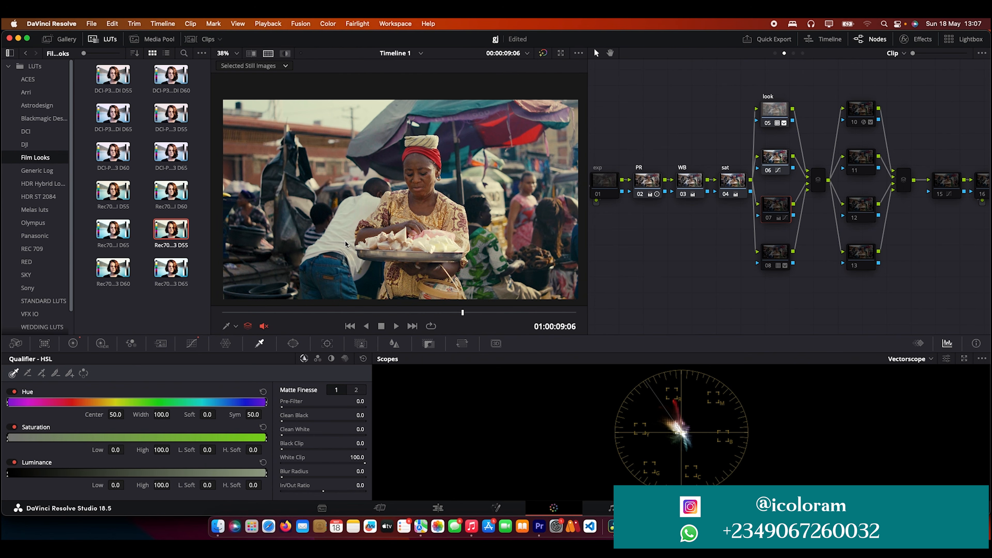
{"action": "left_click", "coordinate": [293, 344]}
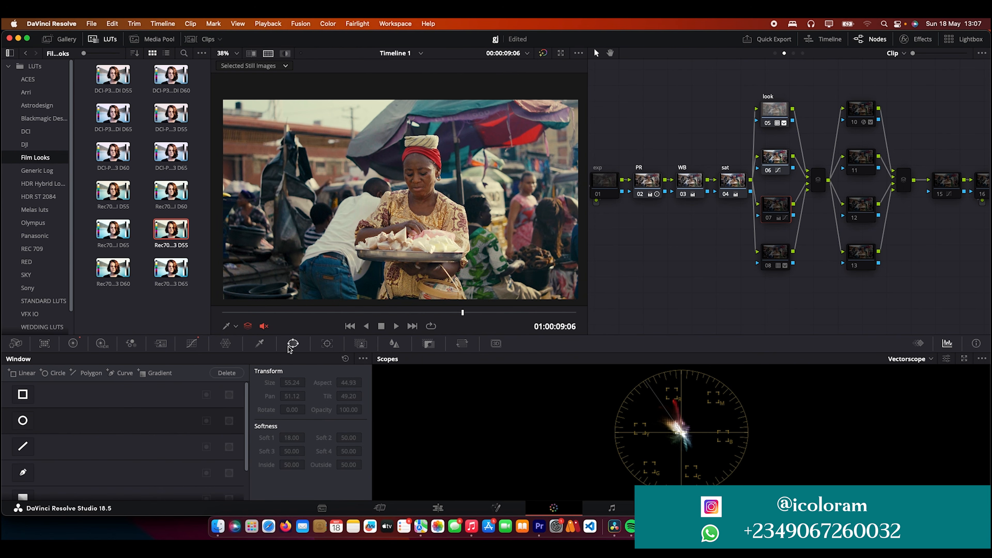
Step: Enable node 07, turn its circle window back on and display the window outline over the woman
{"action": "left_click", "coordinate": [769, 218]}
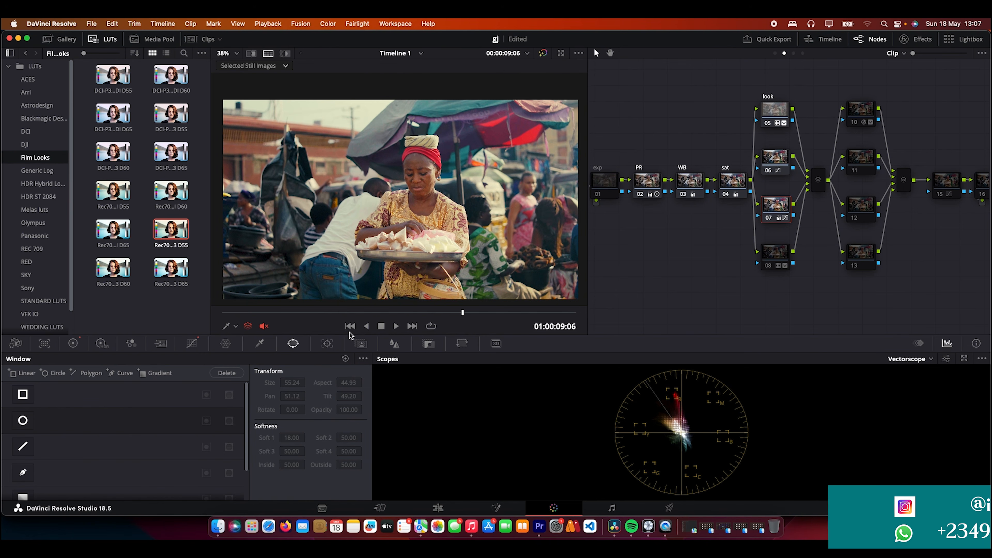
{"action": "left_click", "coordinate": [18, 423]}
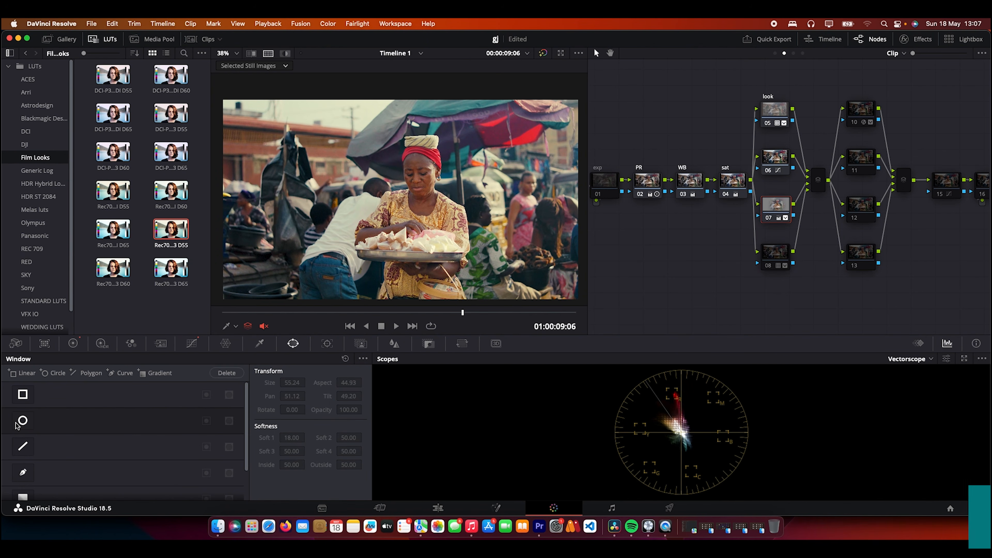
{"action": "left_click", "coordinate": [17, 423]}
{"action": "left_click", "coordinate": [16, 423]}
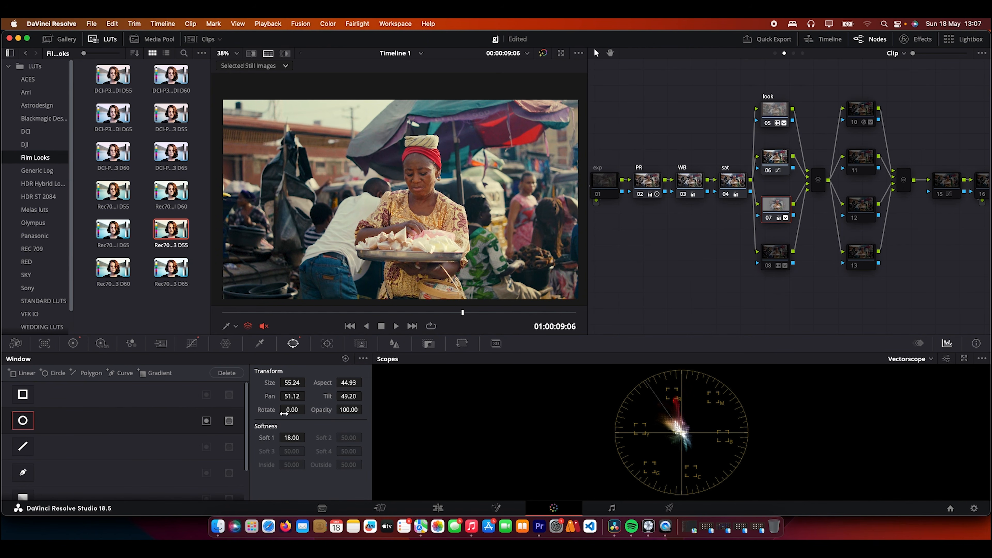
{"action": "left_click", "coordinate": [234, 327]}
{"action": "left_click", "coordinate": [246, 365]}
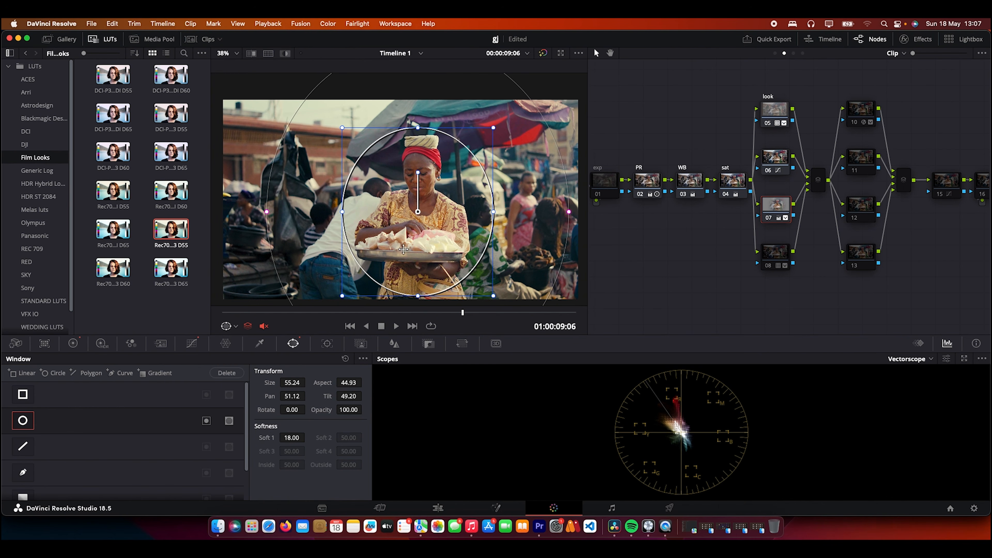
Step: Review node 07's Hue Vs Hue, Hue Vs Sat and Hue Vs Lum curves and its primary color wheels
{"action": "left_click", "coordinate": [192, 344]}
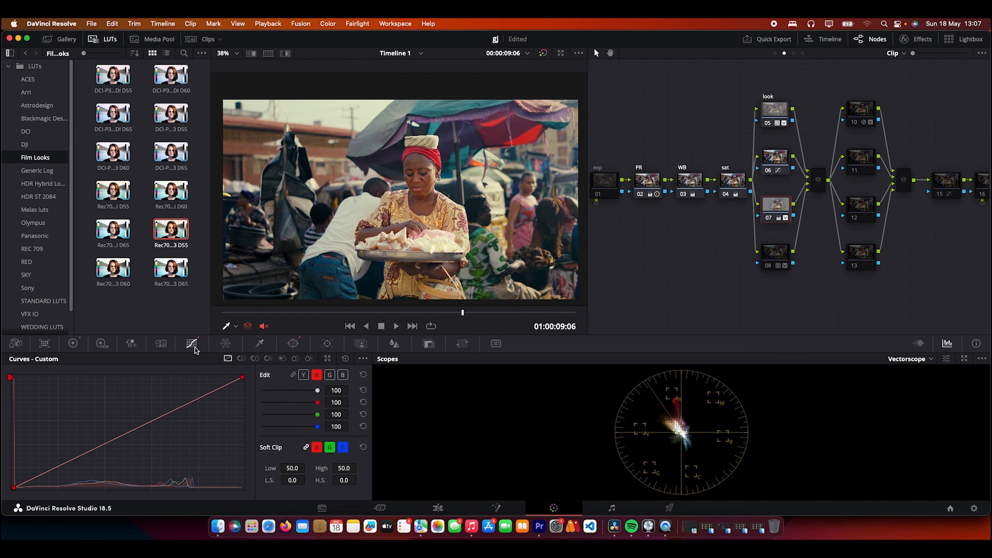
{"action": "left_click", "coordinate": [241, 359]}
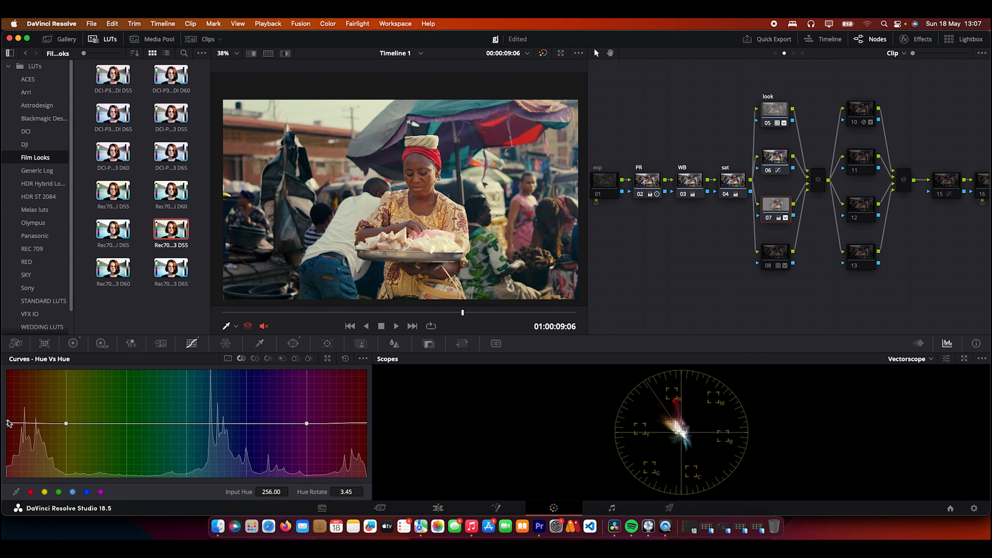
{"action": "left_click", "coordinate": [254, 358]}
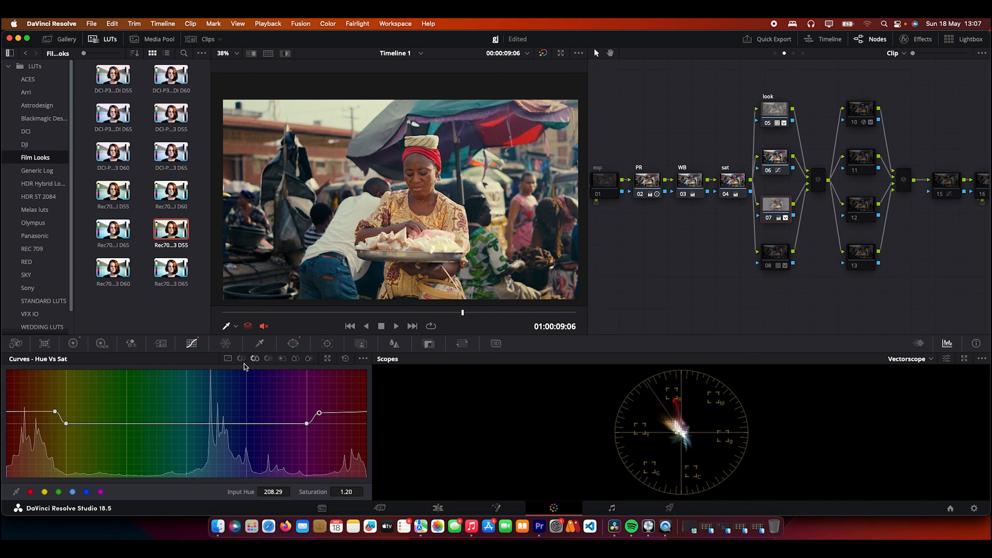
{"action": "left_click", "coordinate": [268, 358]}
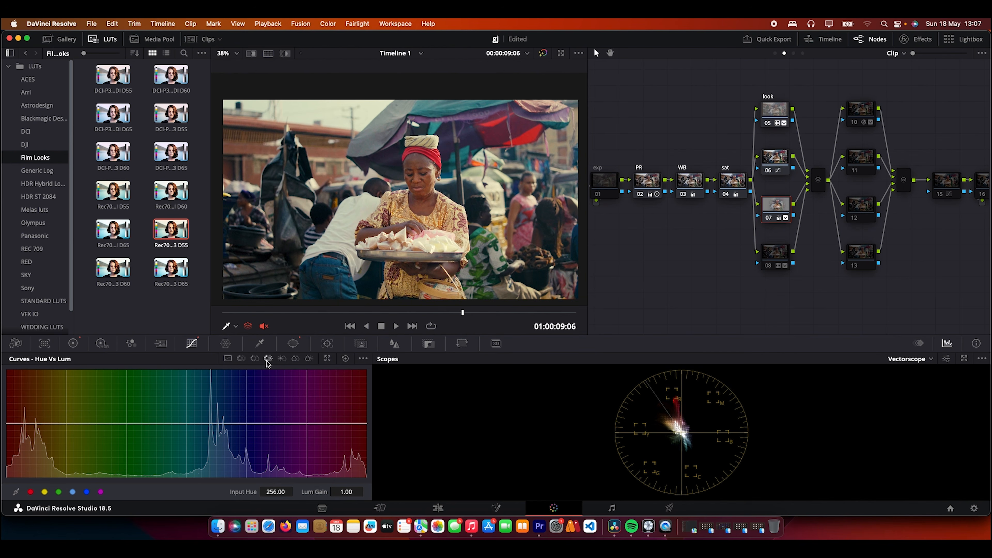
{"action": "left_click", "coordinate": [69, 347]}
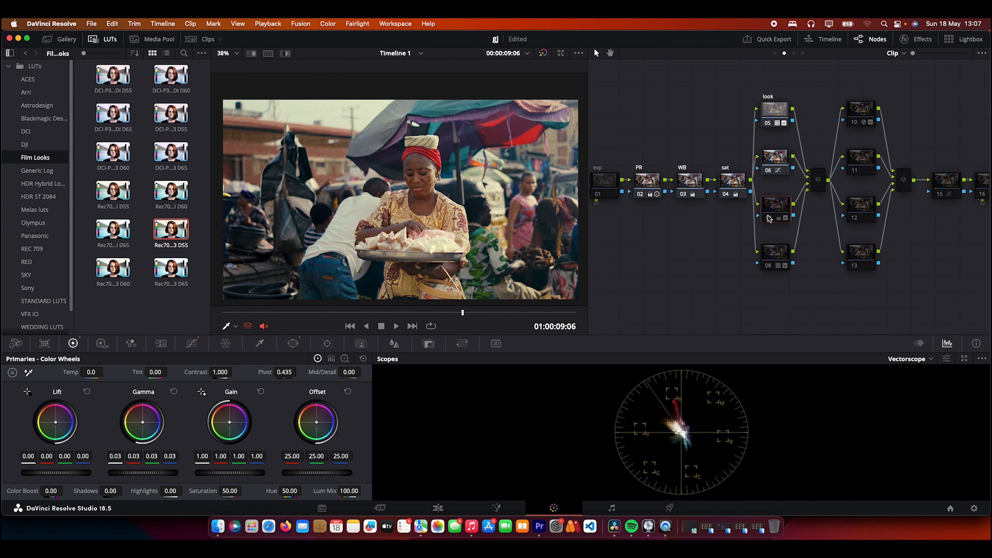
Step: Hide the LUT browser and check the image in full screen
{"action": "left_click", "coordinate": [95, 38]}
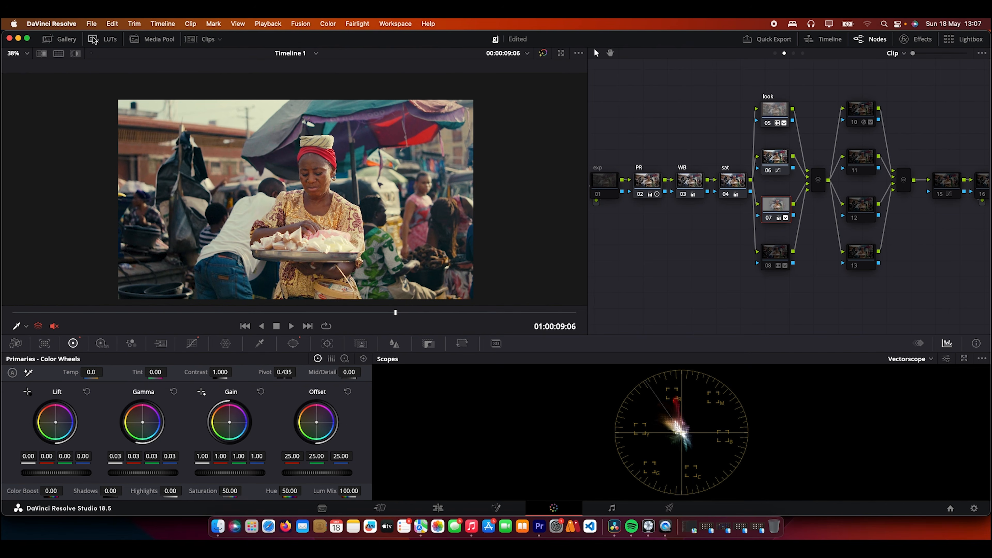
{"action": "key", "text": "super+f"}
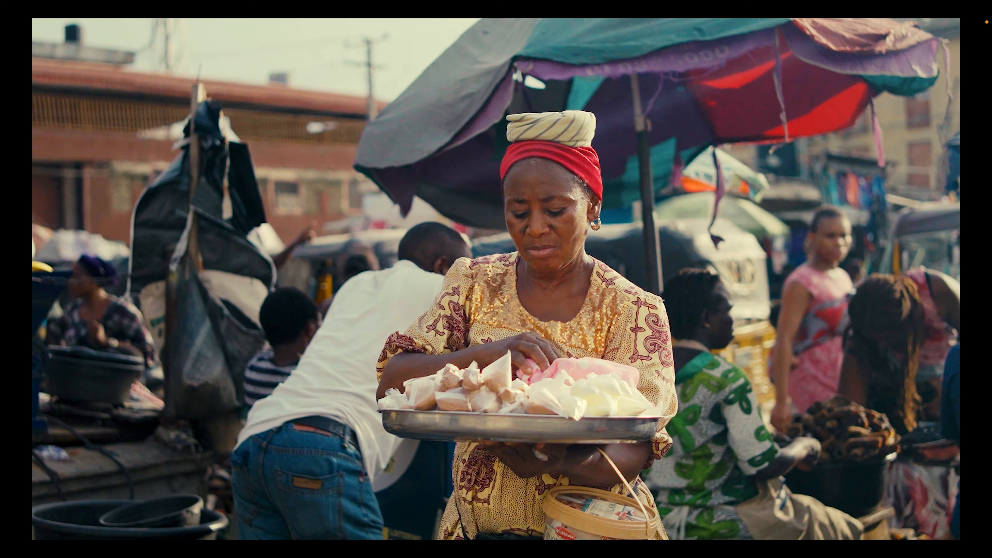
{"action": "key", "text": "super+f"}
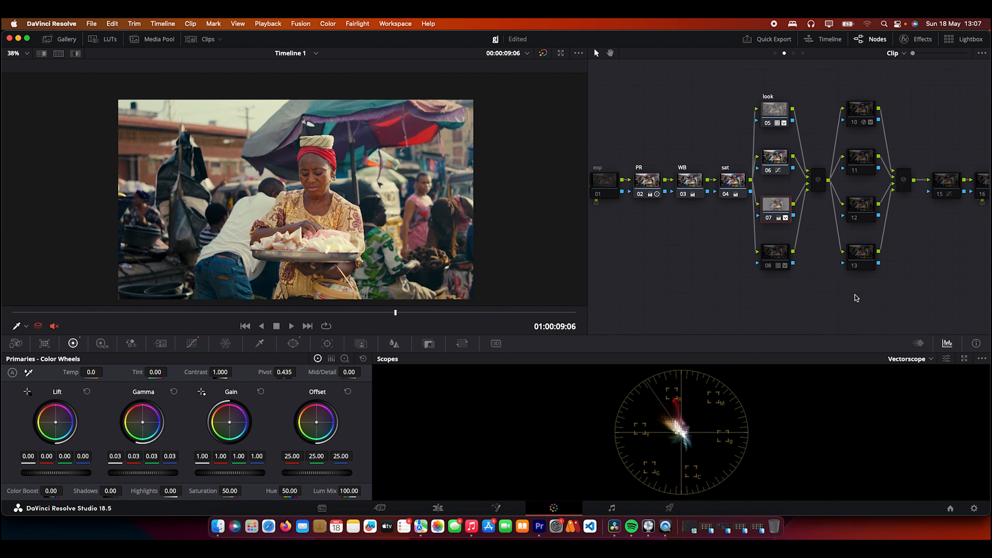
Step: Inspect which Film Looks LUT is assigned to node 08, enable the node and view its key output settings
{"action": "right_click", "coordinate": [773, 256]}
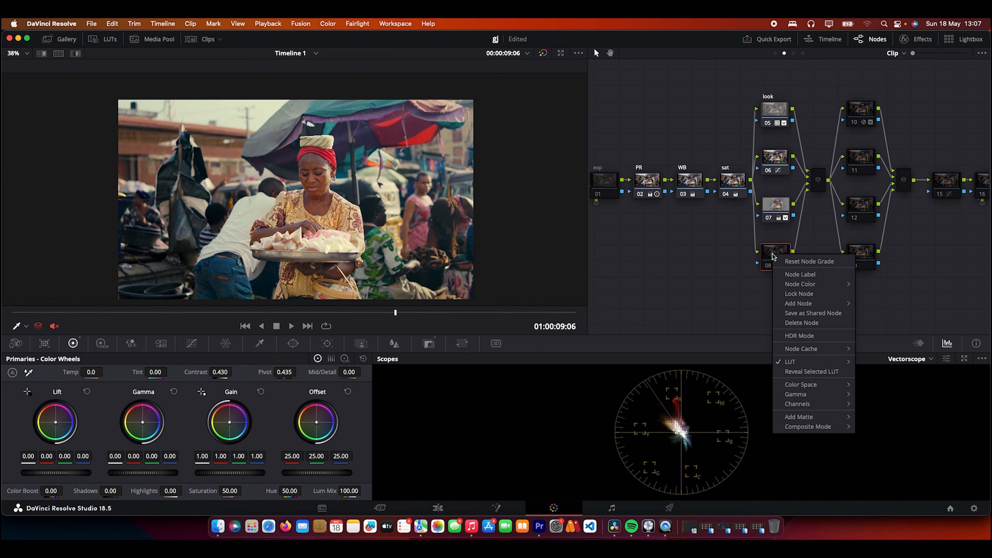
{"action": "mouse_move", "coordinate": [782, 364]}
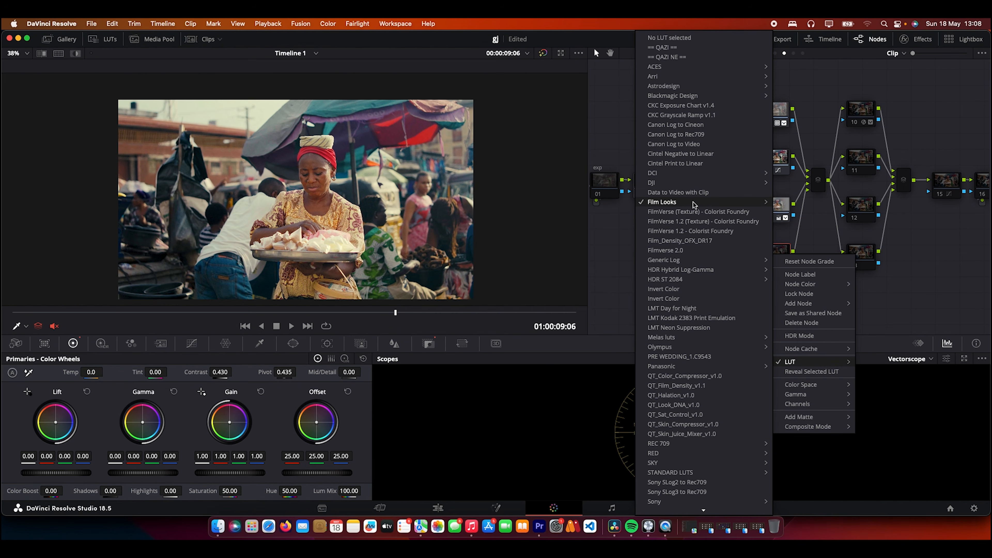
{"action": "mouse_move", "coordinate": [697, 203]}
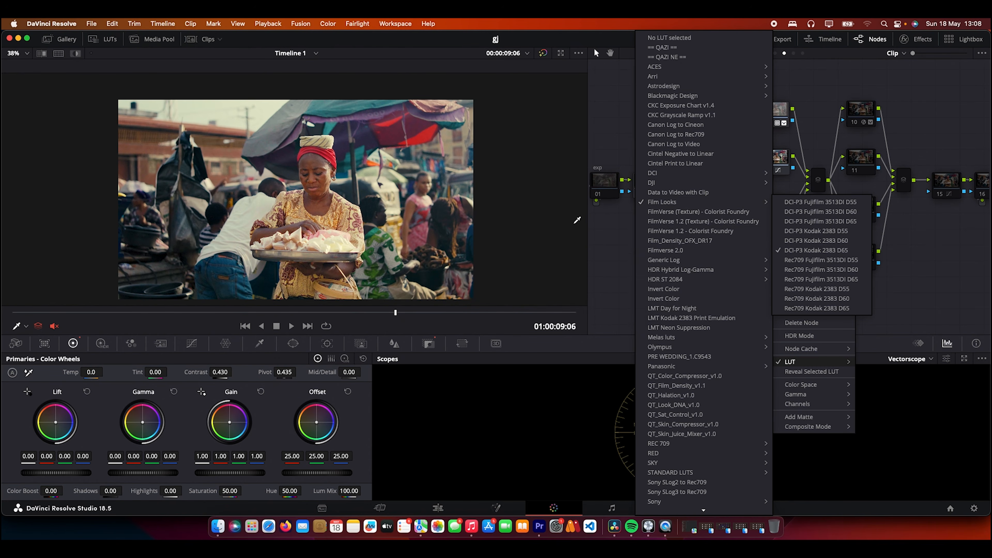
{"action": "left_click", "coordinate": [571, 215]}
{"action": "left_click", "coordinate": [770, 266]}
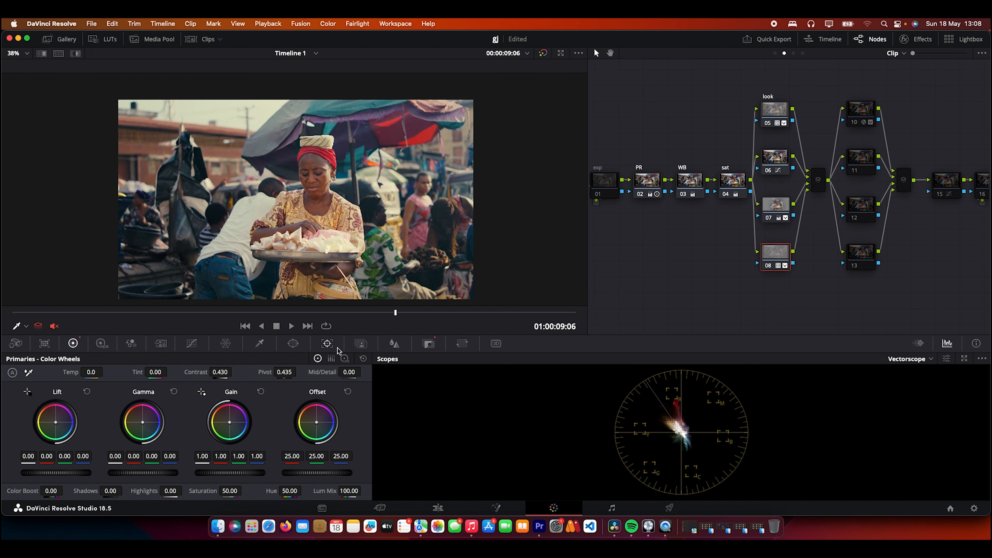
{"action": "left_click", "coordinate": [428, 343]}
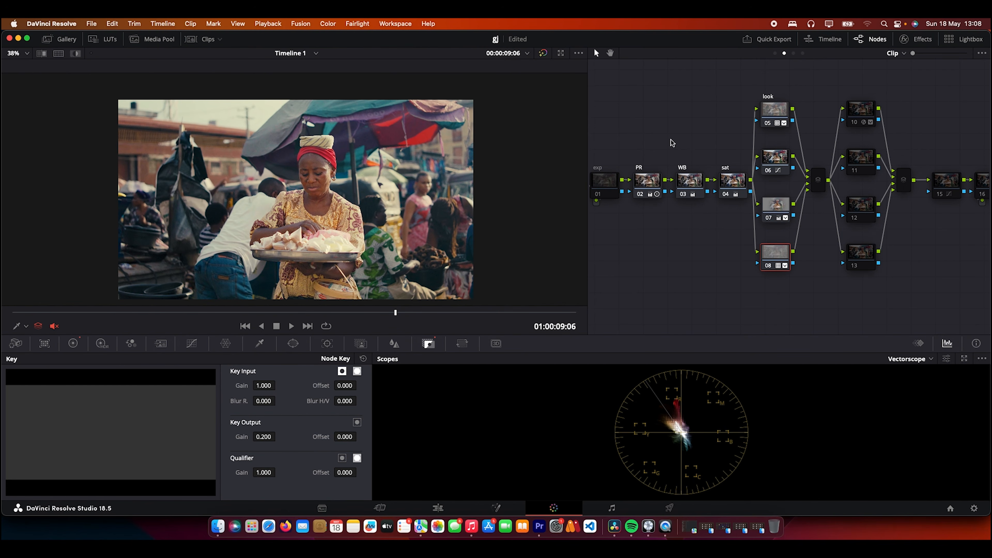
Step: Inspect the Beauty effect settings and the circle window on node 10
{"action": "left_click", "coordinate": [855, 110]}
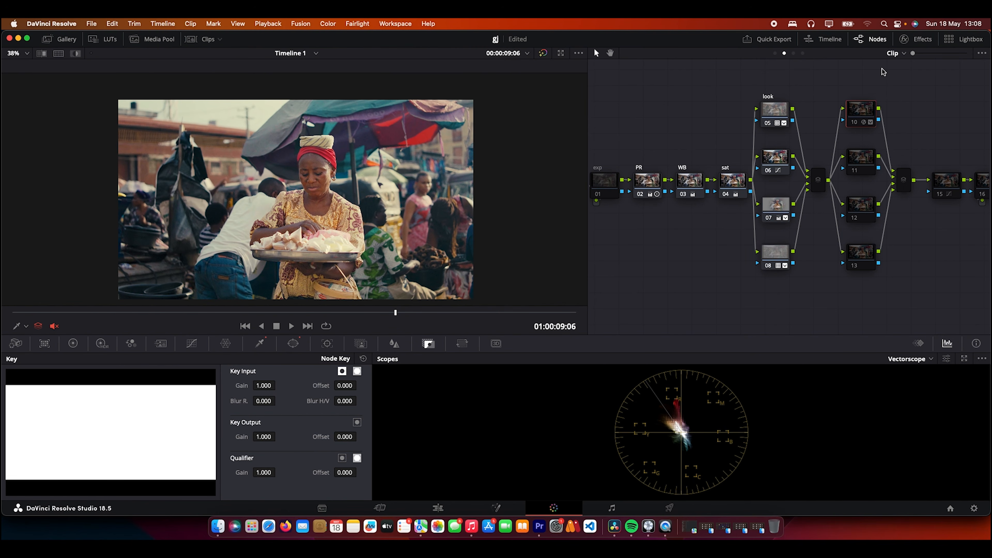
{"action": "left_click", "coordinate": [905, 40]}
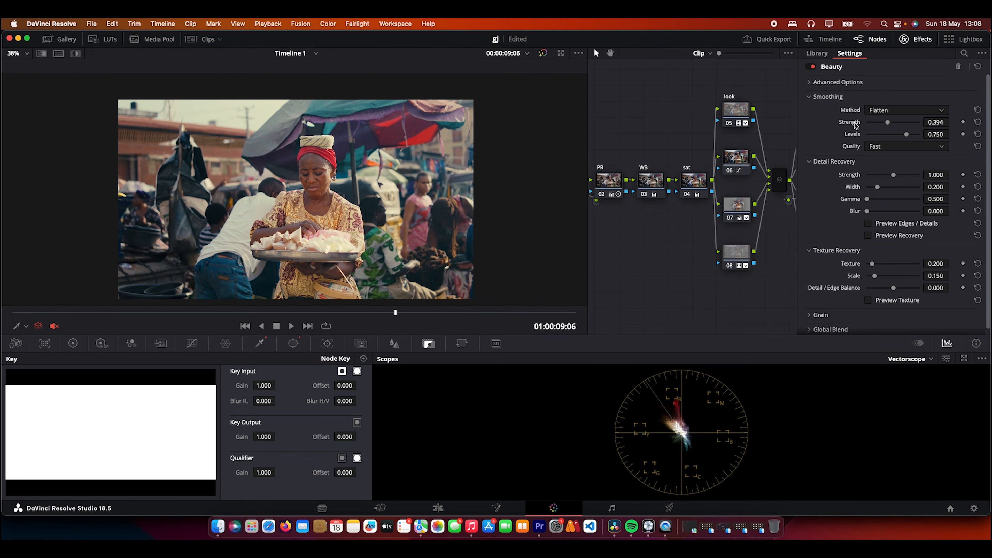
{"action": "left_click", "coordinate": [905, 39]}
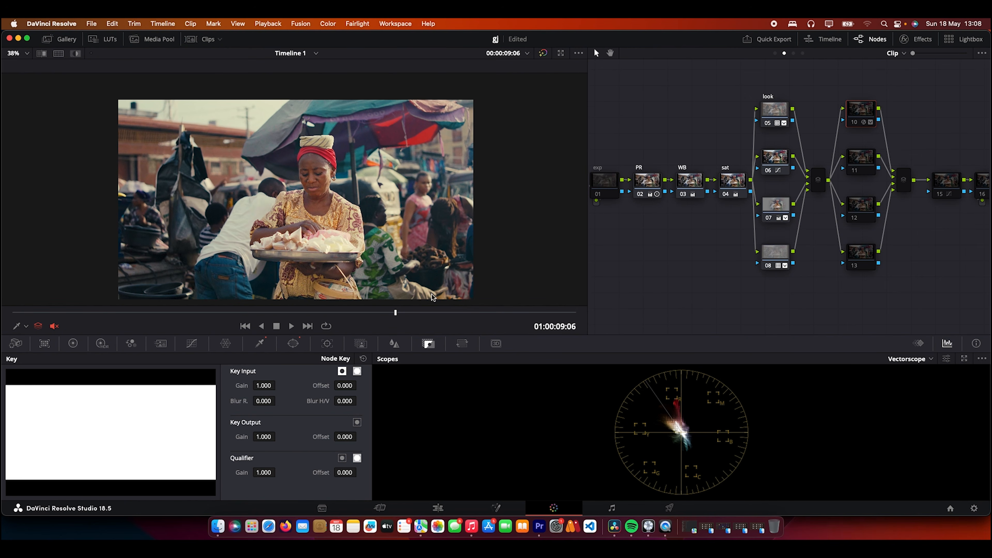
{"action": "left_click", "coordinate": [293, 345]}
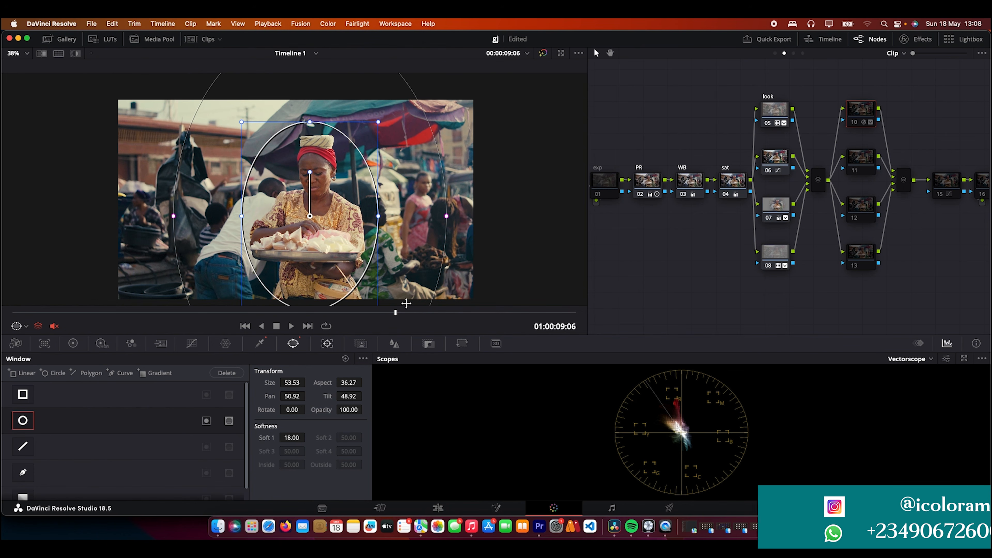
Step: Enable node 10 and check the image in full screen
{"action": "left_click", "coordinate": [855, 121]}
{"action": "key", "text": "super+f"}
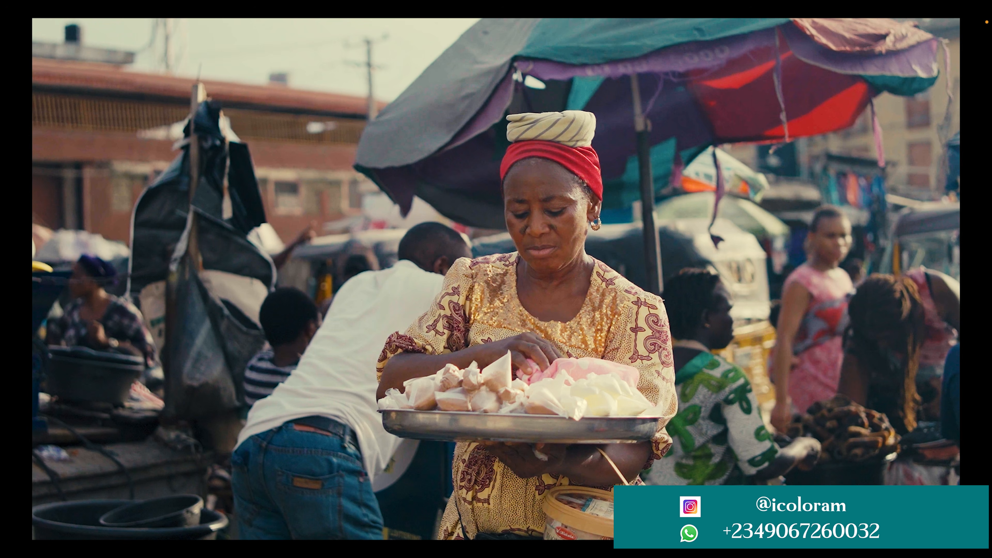
{"action": "key", "text": "super+f"}
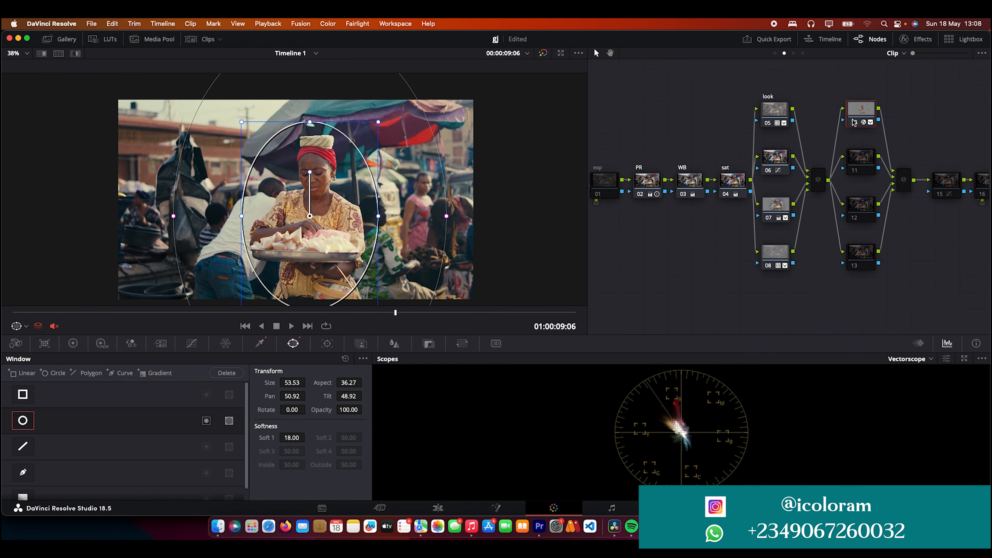
Step: Look through parallel nodes 11 to 13 and widen the node graph to reveal the rest of the node tree
{"action": "left_click", "coordinate": [856, 162]}
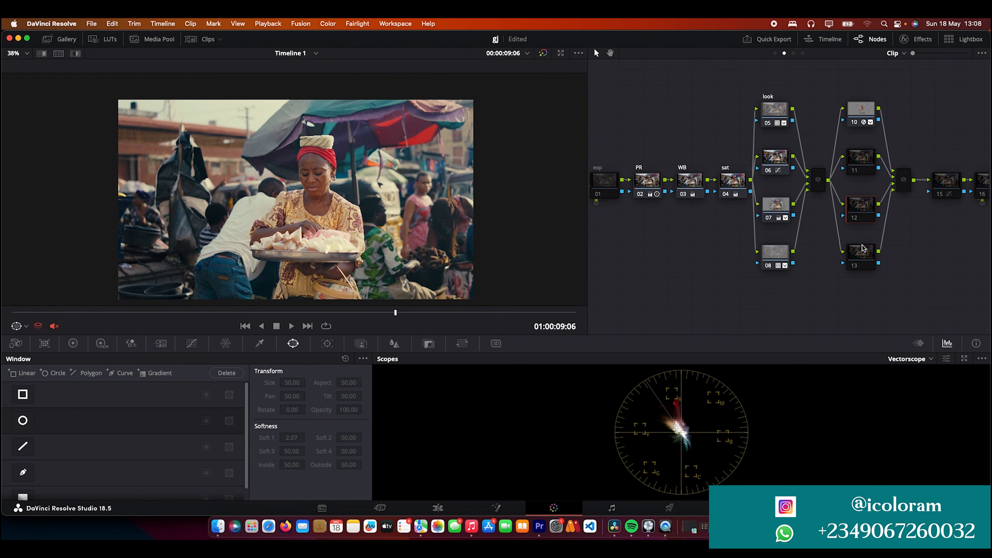
{"action": "left_click", "coordinate": [859, 254]}
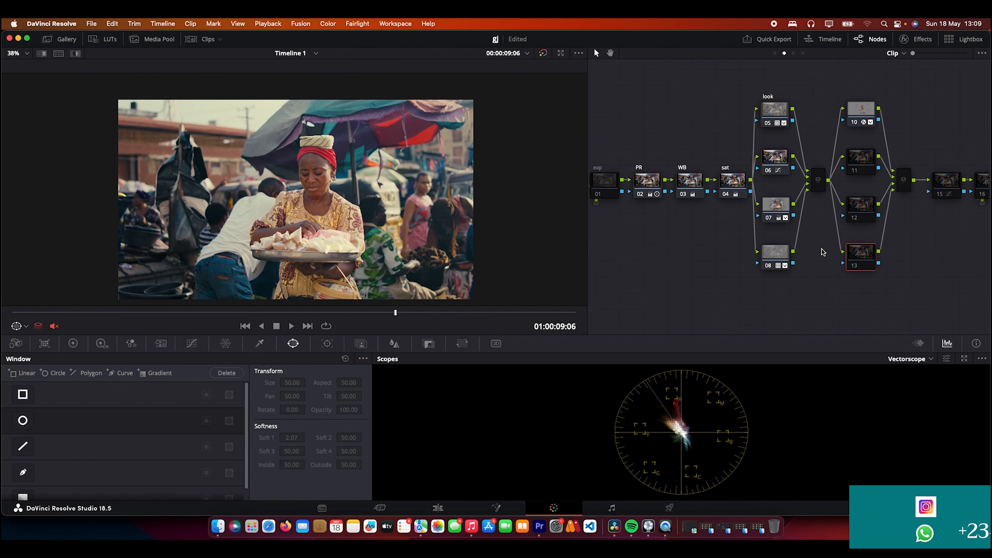
{"action": "scroll", "coordinate": [461, 245], "scroll_direction": "up", "scroll_amount": 5}
{"action": "scroll", "coordinate": [462, 245], "scroll_direction": "up", "scroll_amount": 1}
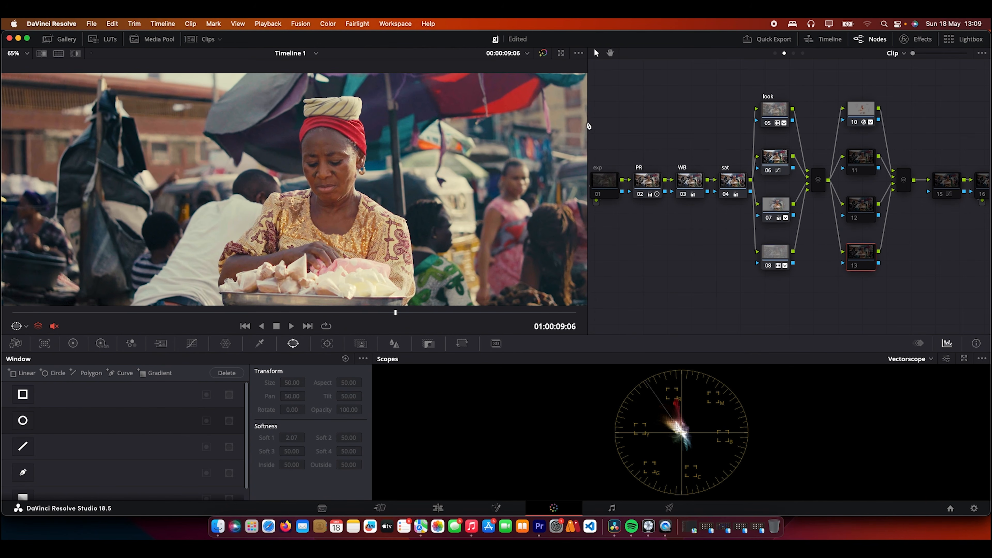
{"action": "left_click_drag", "start_coordinate": [585, 126], "coordinate": [253, 125]}
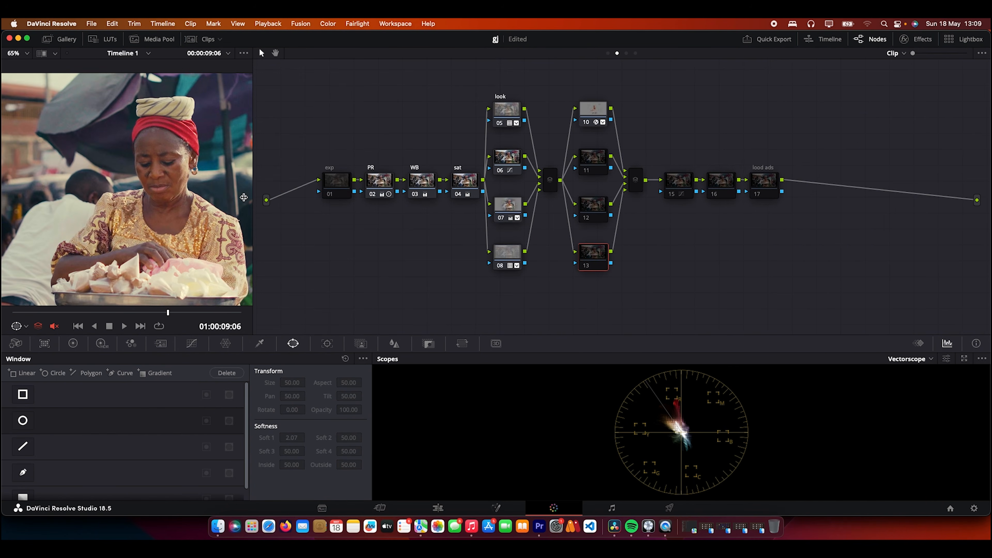
Step: Link all channels of node 15's custom curve to view it as one curve, and enable the node
{"action": "left_click", "coordinate": [667, 182]}
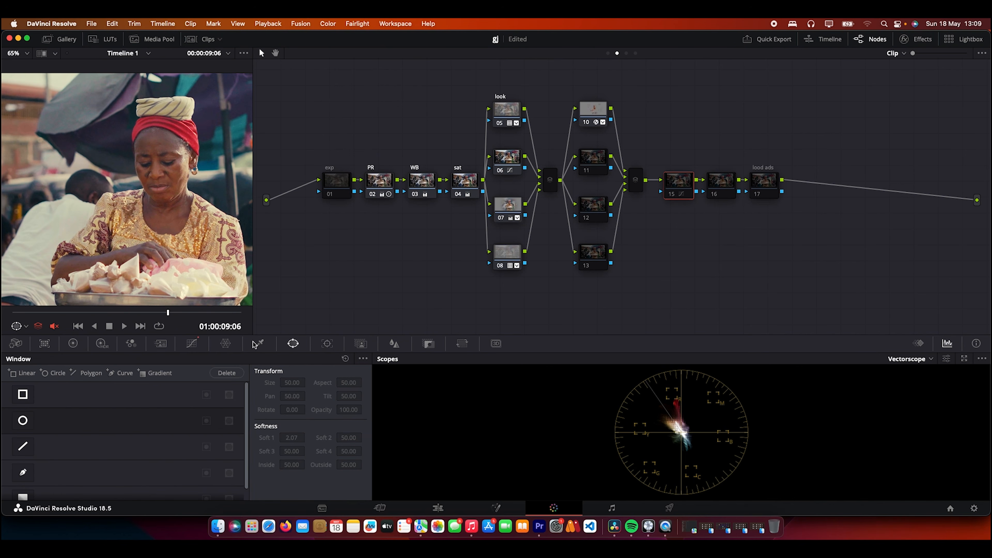
{"action": "left_click", "coordinate": [192, 344]}
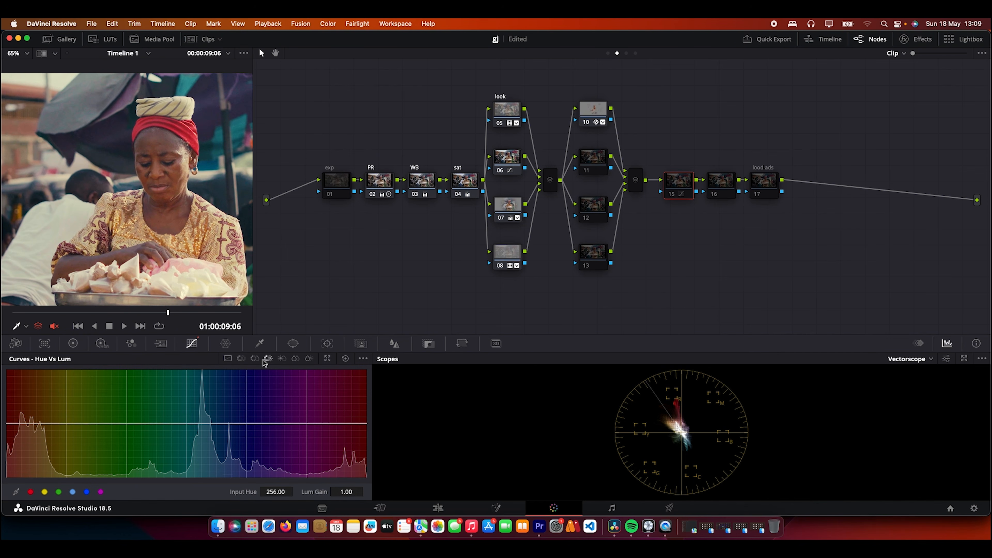
{"action": "left_click", "coordinate": [227, 358]}
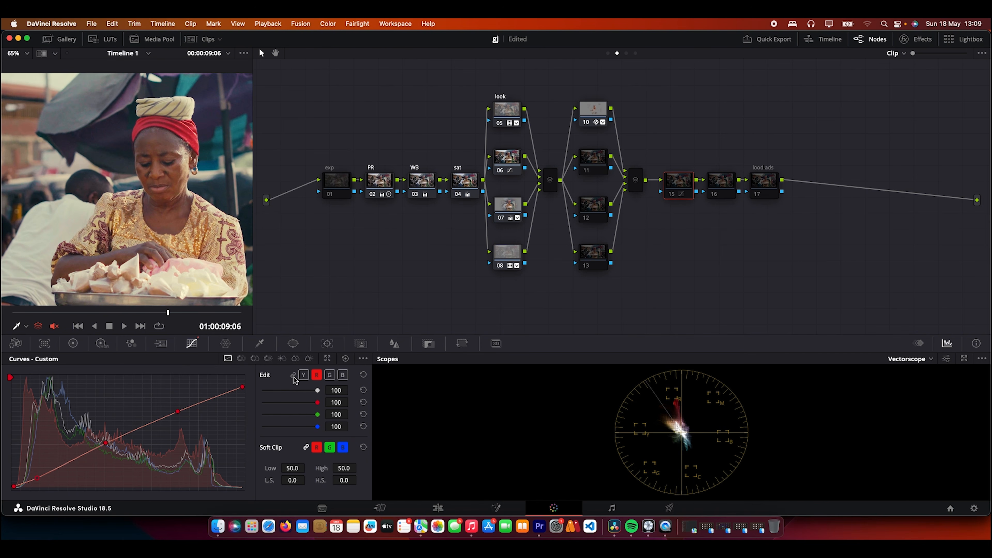
{"action": "left_click", "coordinate": [303, 375]}
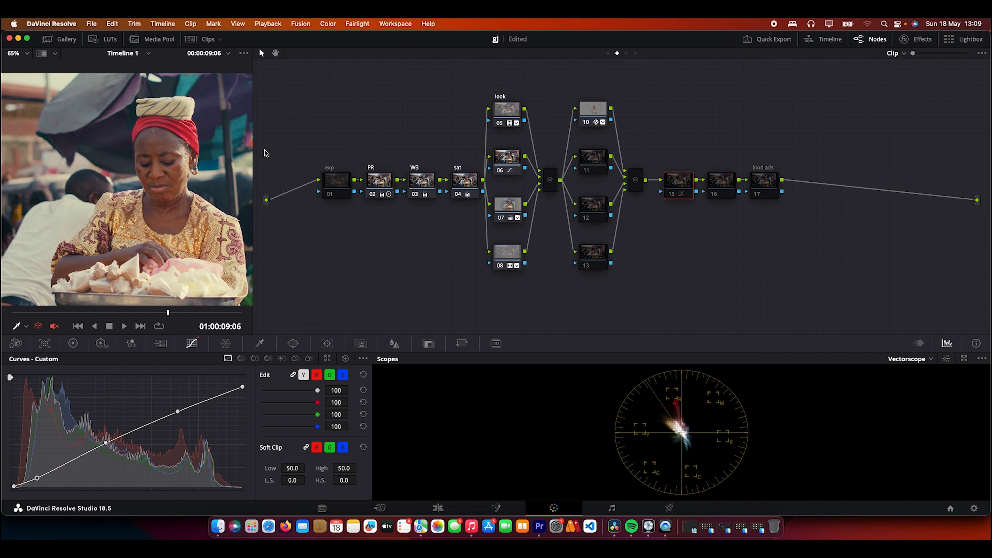
{"action": "left_click_drag", "start_coordinate": [253, 153], "coordinate": [485, 153]}
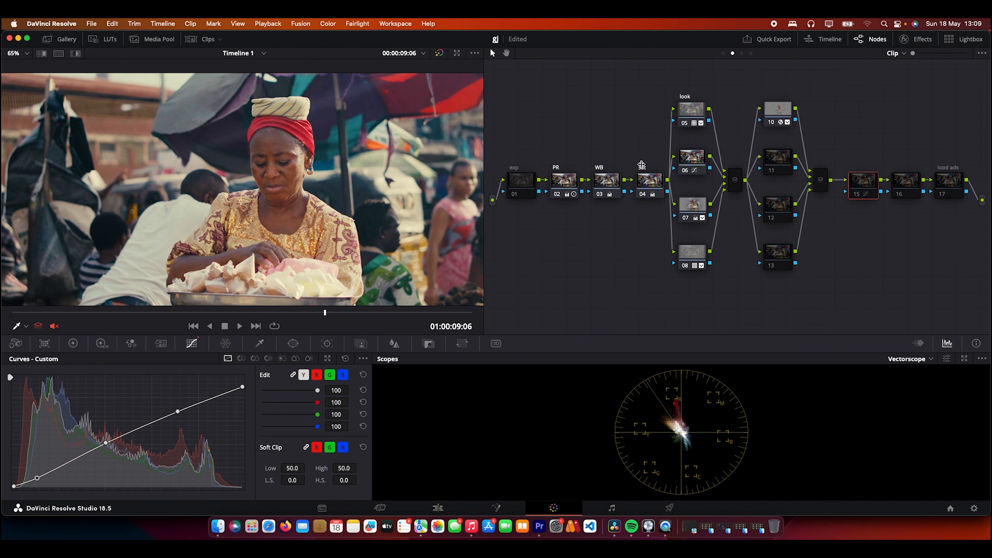
{"action": "left_click", "coordinate": [856, 195]}
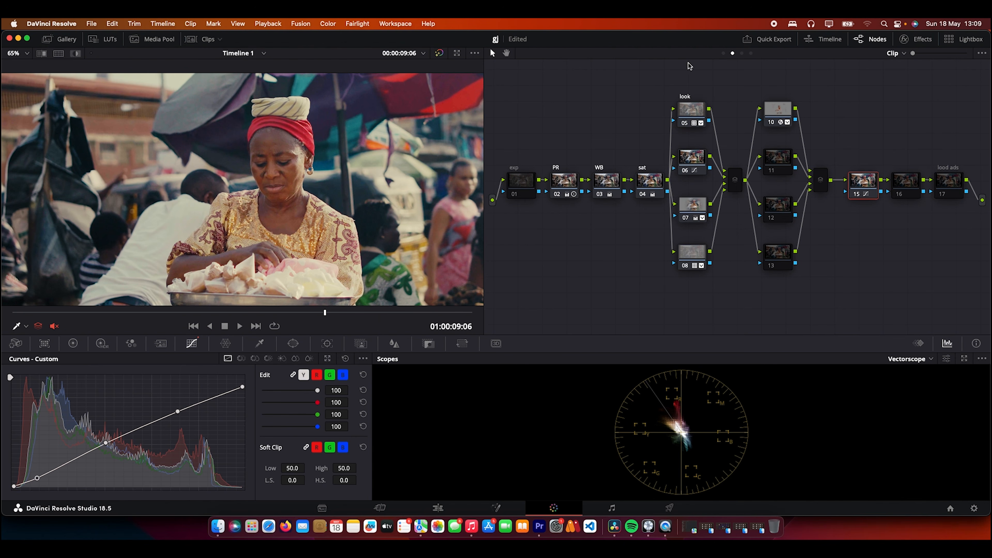
Step: Switch to the Group Post-Clip node graph and disable its nodes 01 and 02
{"action": "left_click", "coordinate": [742, 53]}
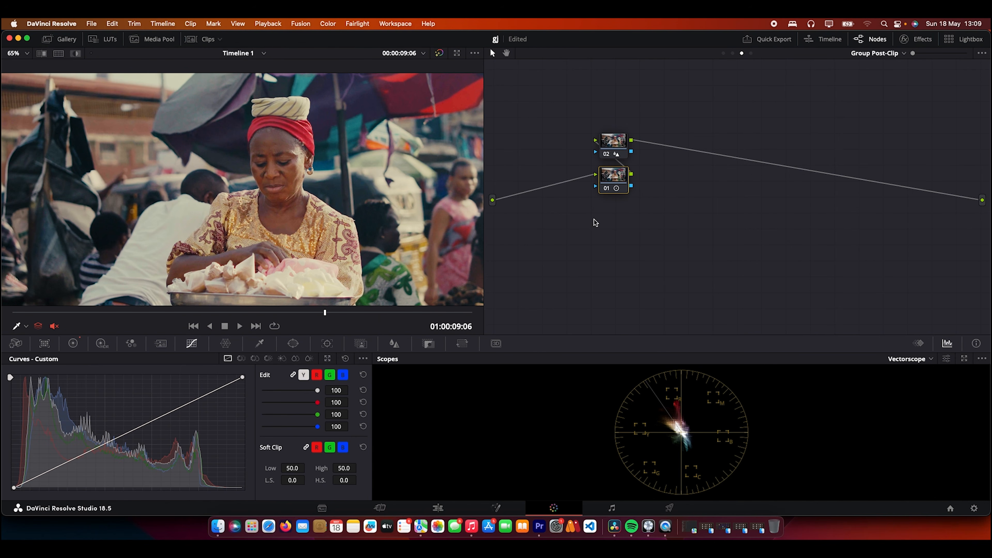
{"action": "left_click", "coordinate": [612, 154]}
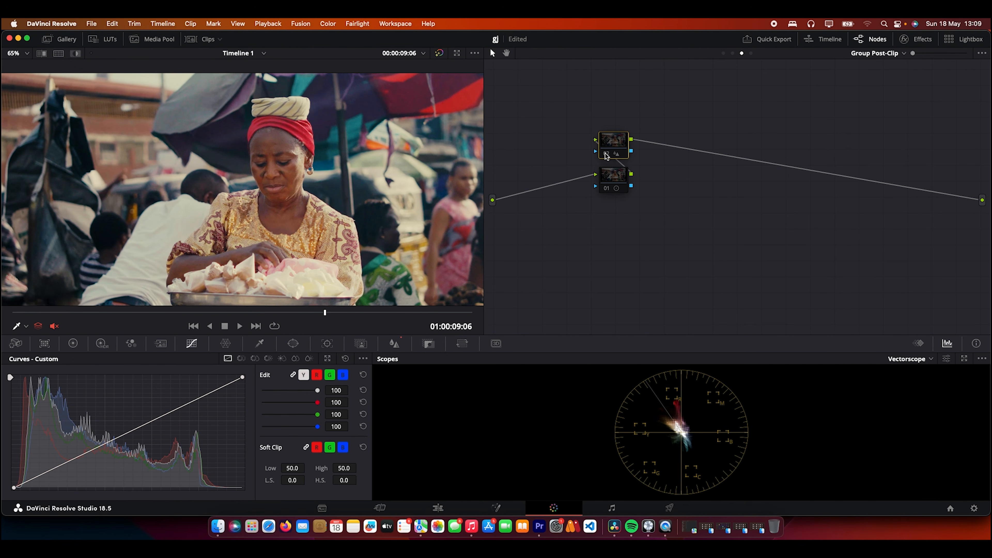
Step: Show group post-clip node 02's blur settings and node 01's primary color wheels, and re-enable both nodes
{"action": "left_click", "coordinate": [395, 344]}
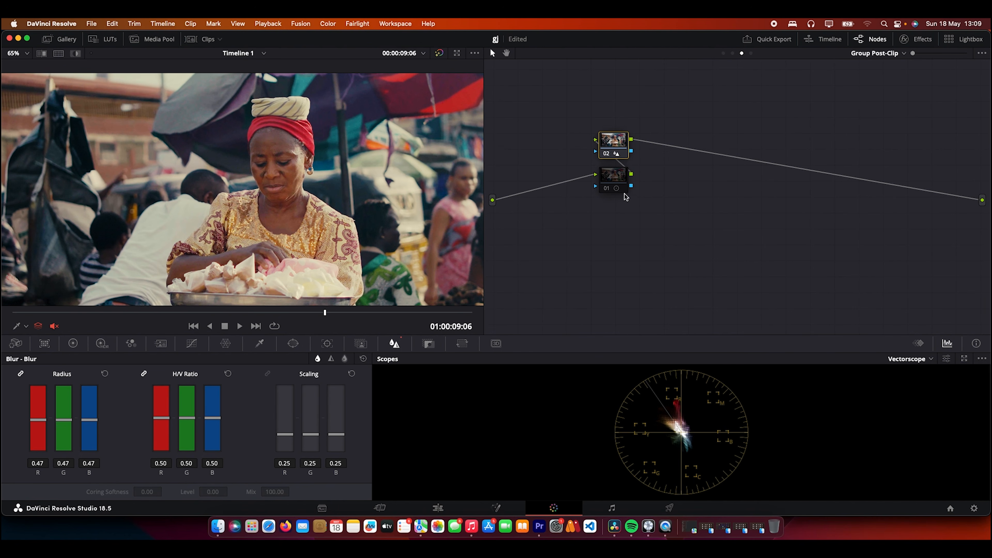
{"action": "left_click", "coordinate": [622, 184]}
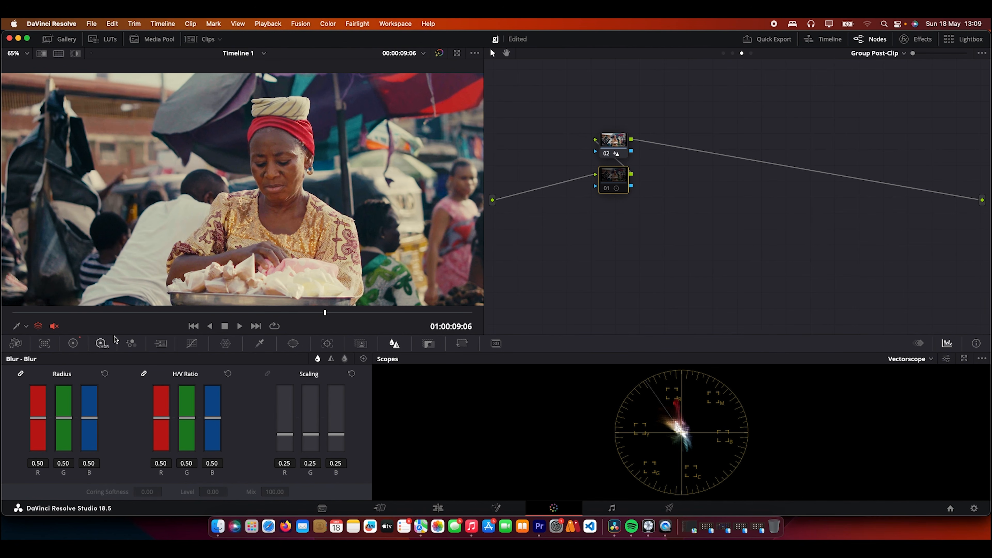
{"action": "left_click", "coordinate": [73, 343]}
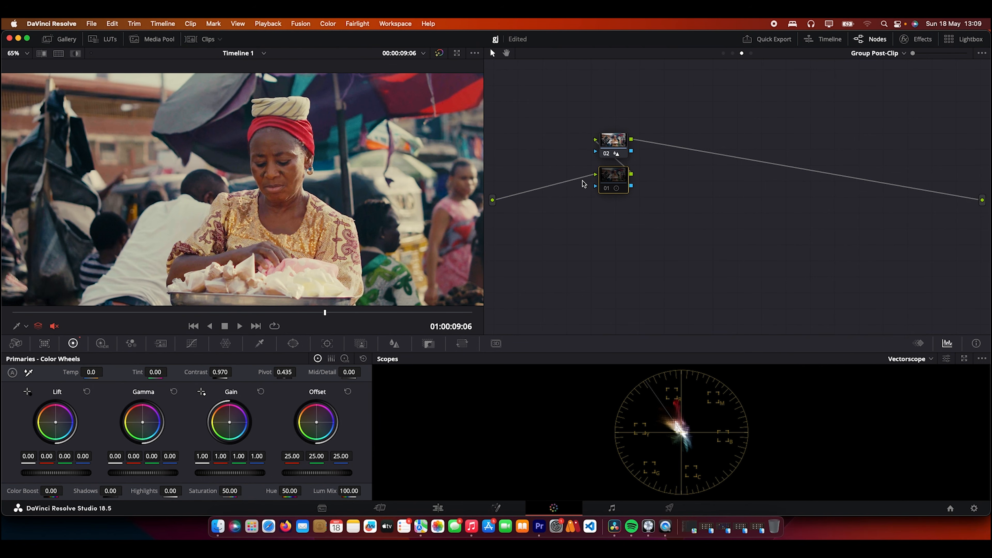
{"action": "left_click", "coordinate": [605, 189]}
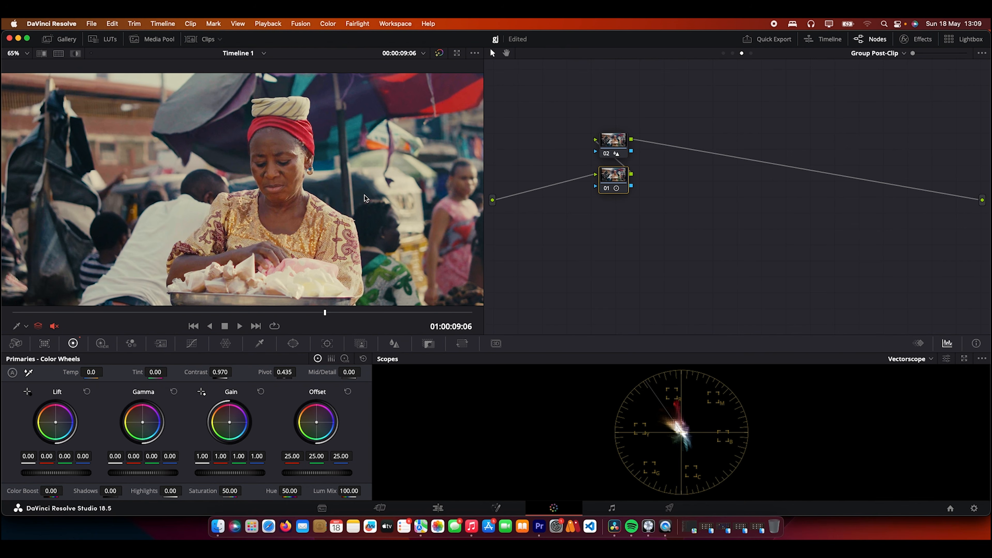
{"action": "scroll", "coordinate": [366, 198], "scroll_direction": "down", "scroll_amount": 3}
{"action": "scroll", "coordinate": [365, 198], "scroll_direction": "down", "scroll_amount": 1}
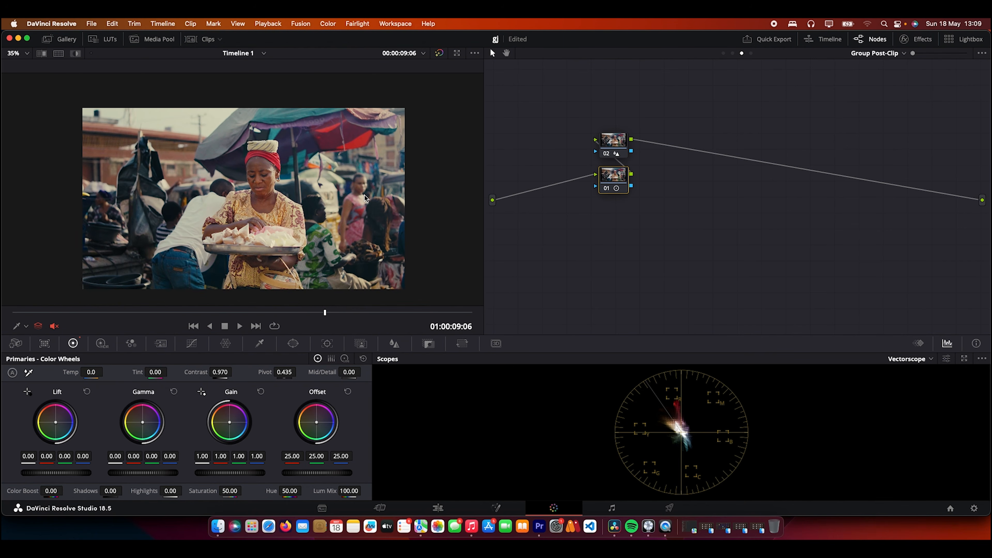
Step: Switch to the Timeline node graph, show node 01's custom curve, and enable the node
{"action": "left_click", "coordinate": [750, 53]}
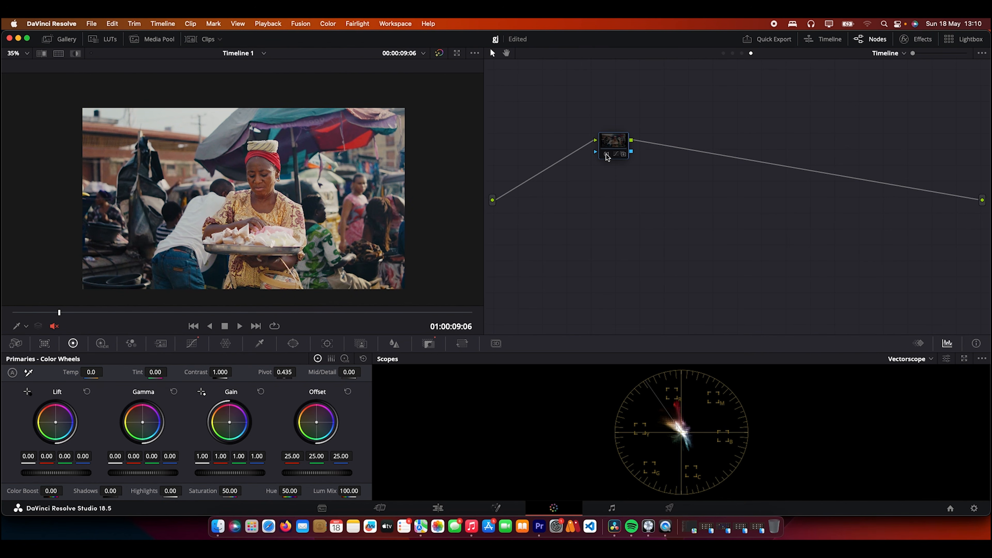
{"action": "left_click", "coordinate": [192, 343]}
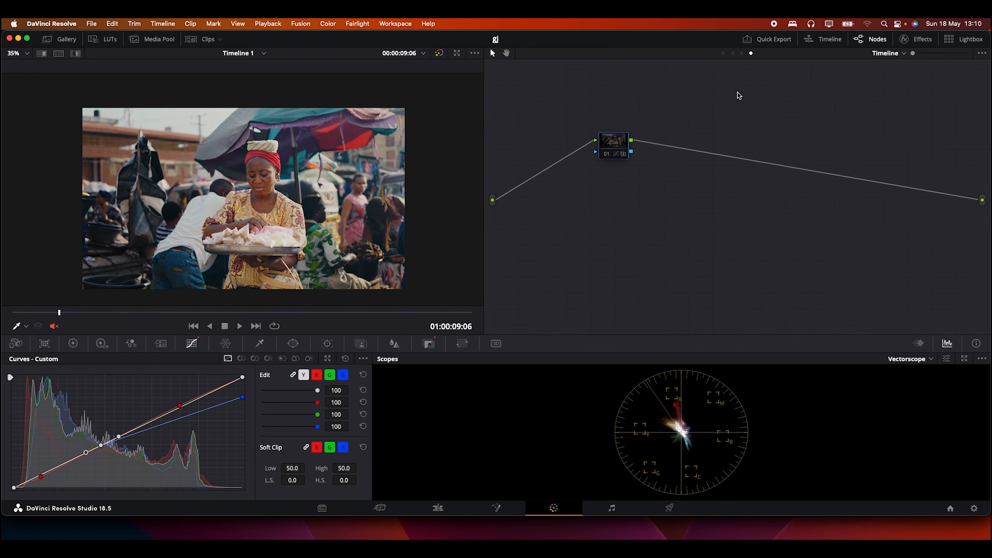
{"action": "left_click", "coordinate": [606, 154]}
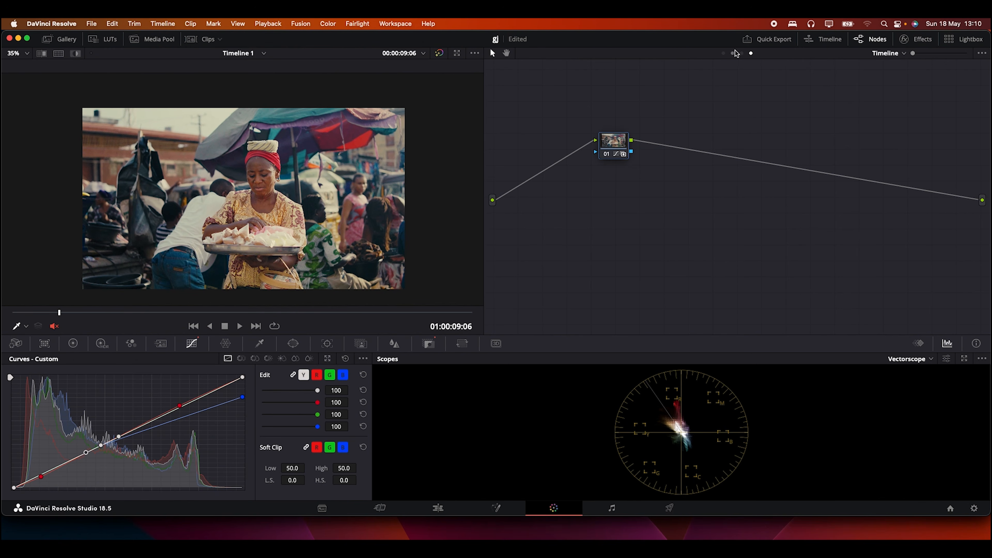
Step: Switch to the Group Pre-Clip node graph and review the grade on clips 01 to 05, viewing clips 01 and 04 in full screen
{"action": "left_click", "coordinate": [723, 53]}
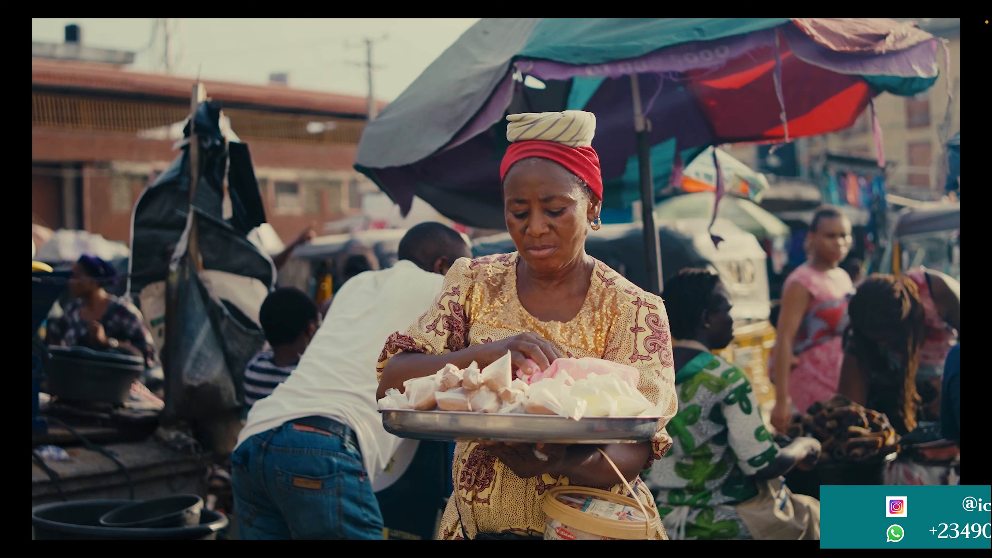
{"action": "key", "text": "Escape"}
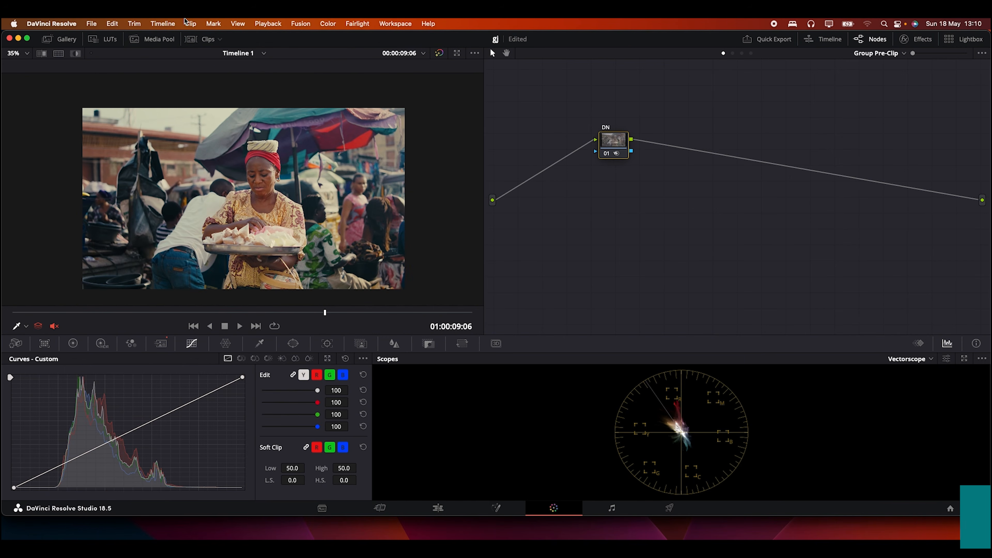
{"action": "left_click", "coordinate": [207, 41]}
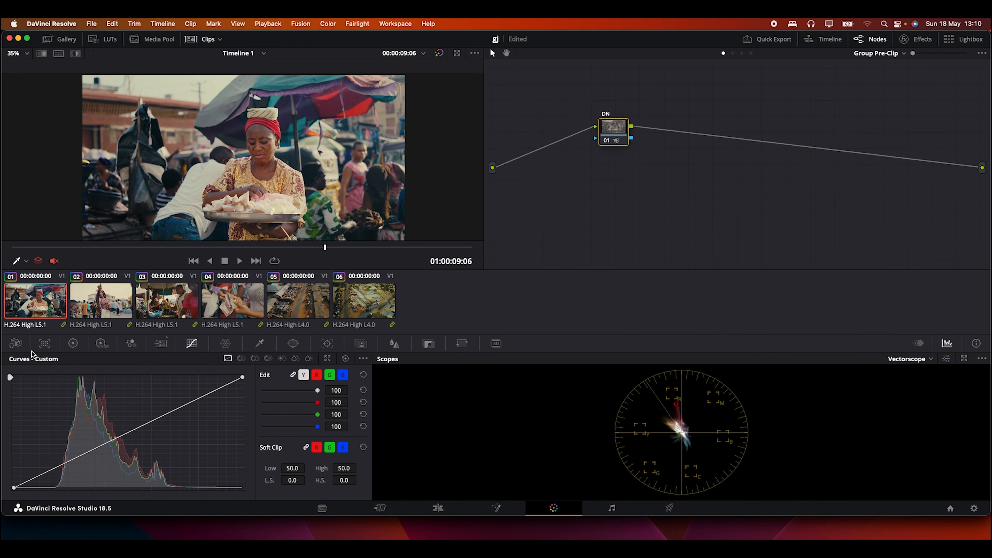
{"action": "left_click", "coordinate": [109, 301]}
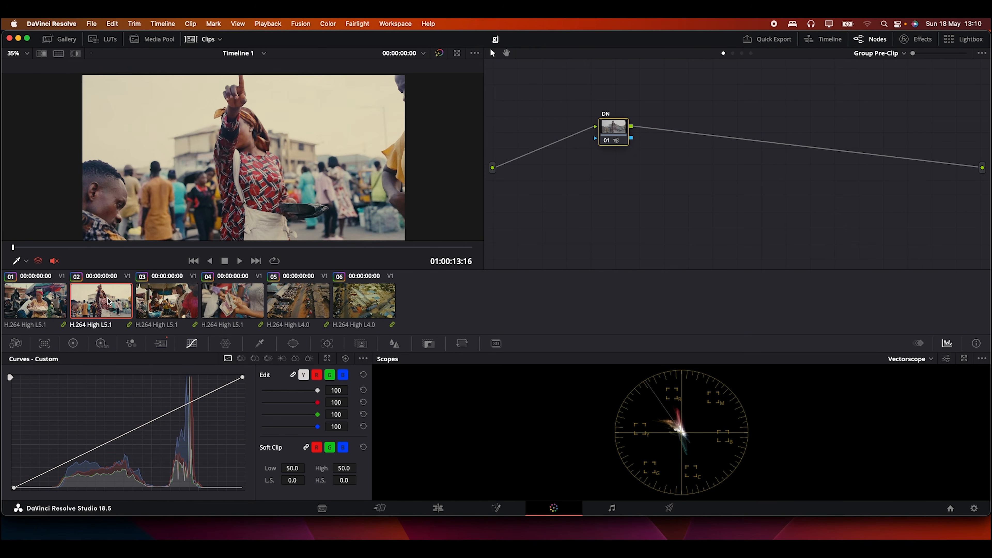
{"action": "left_click", "coordinate": [217, 247]}
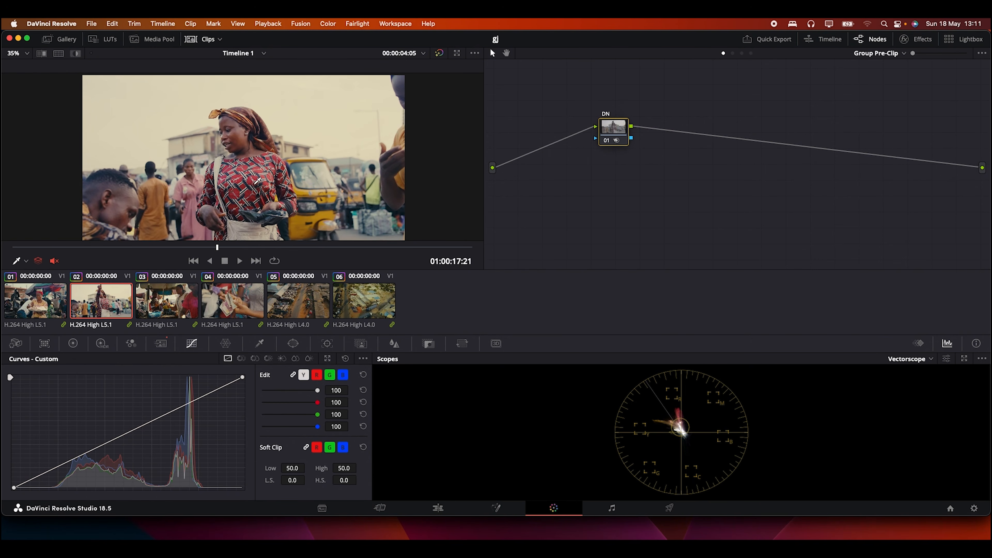
{"action": "left_click", "coordinate": [163, 298]}
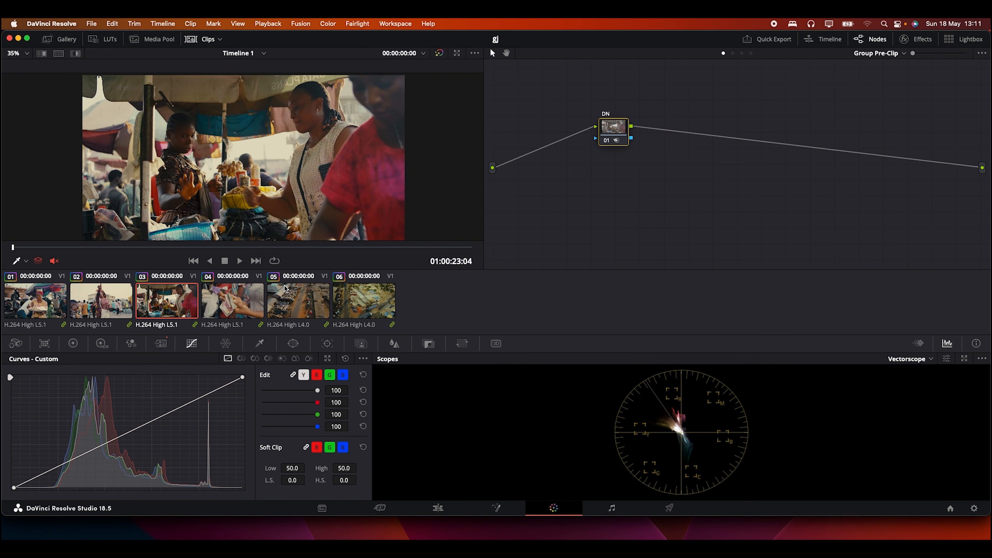
{"action": "left_click", "coordinate": [231, 302]}
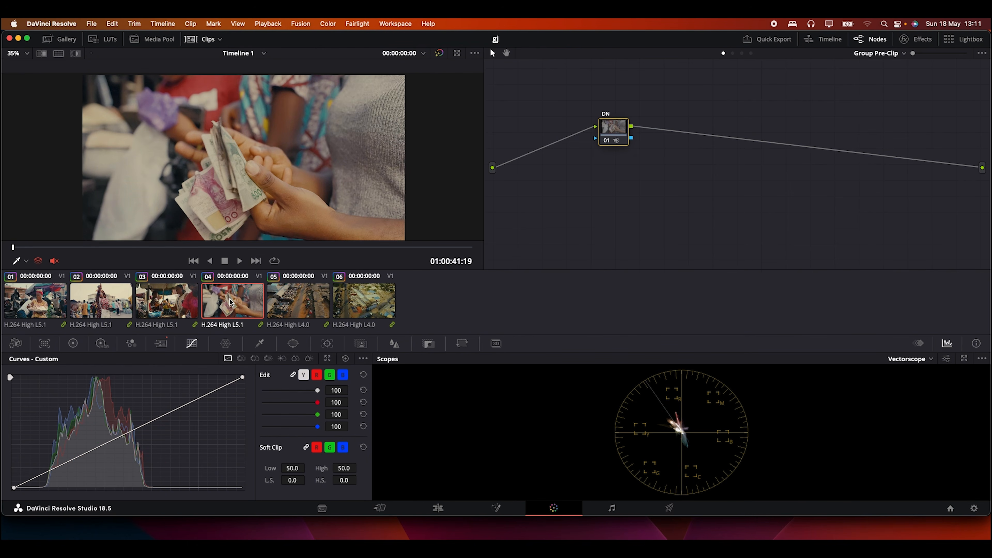
{"action": "key", "text": "super+f"}
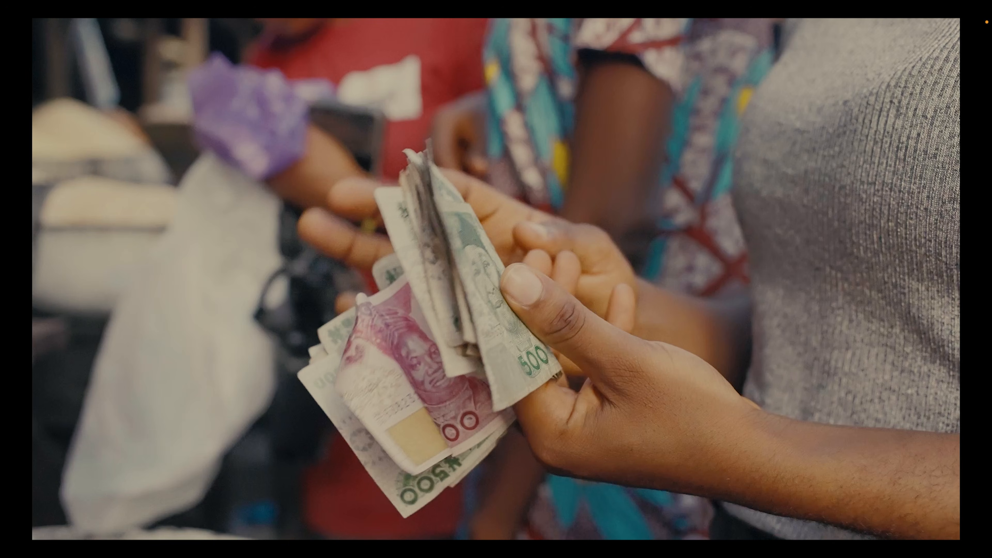
{"action": "key", "text": "super+f"}
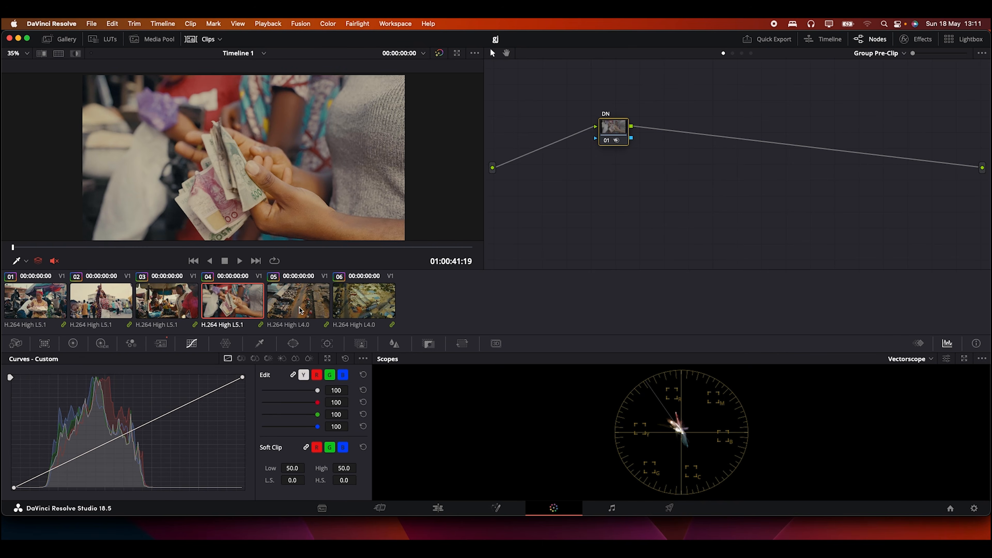
{"action": "left_click", "coordinate": [299, 311]}
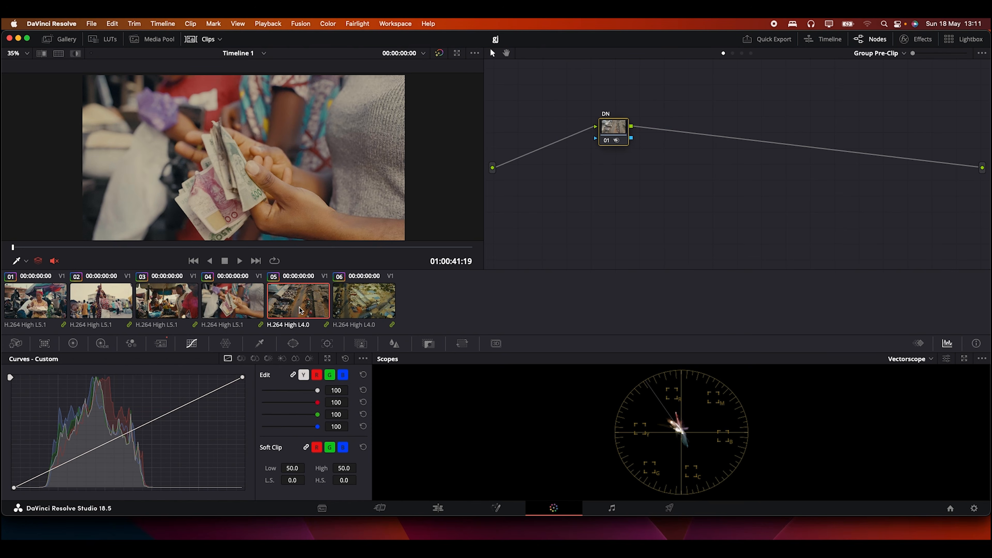